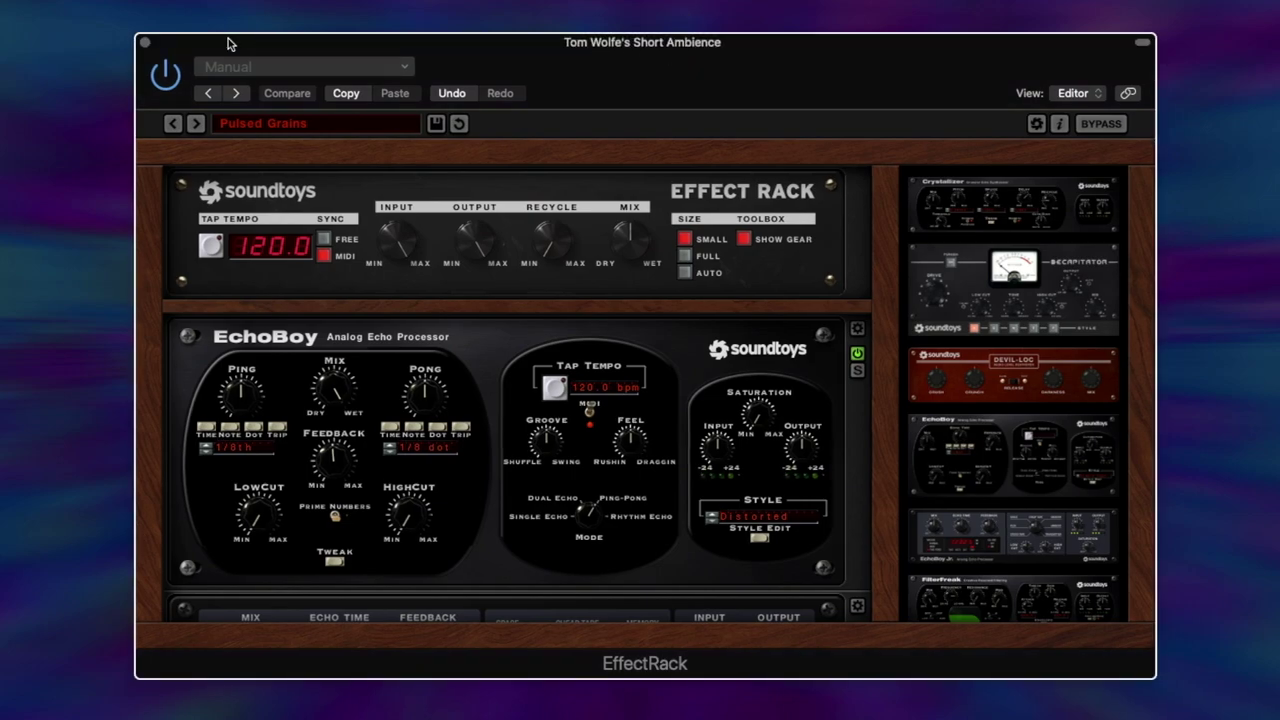
- Compare the sound with Effect Rack switched off and on, and try the rack's overall Mix control
left_click(165, 76)
left_click(165, 76)
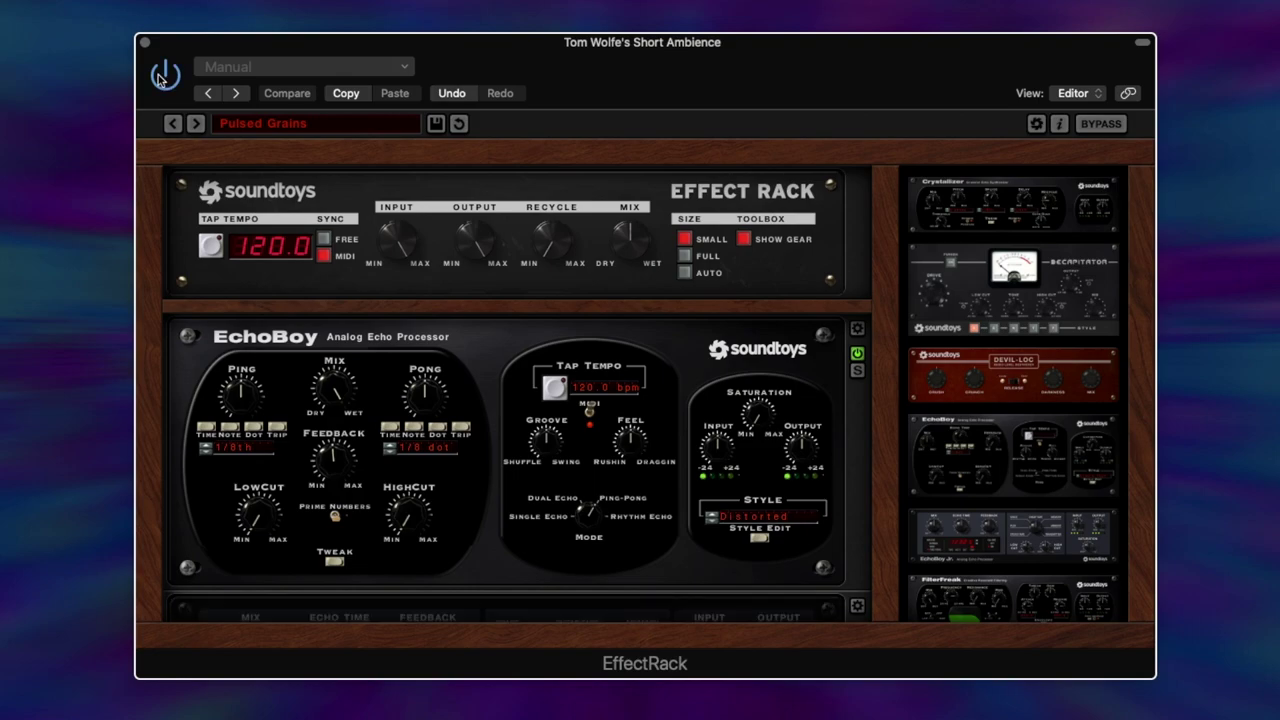
left_click(630, 240)
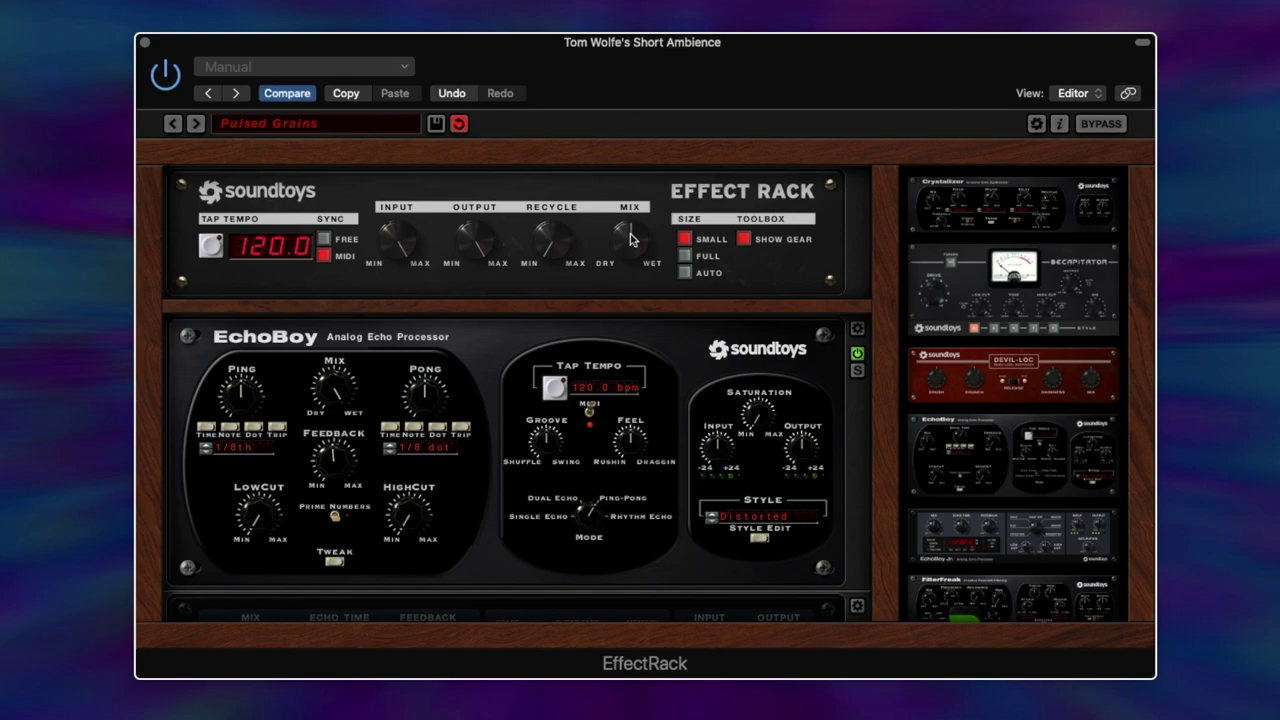
left_click_drag(630, 238, 633, 212)
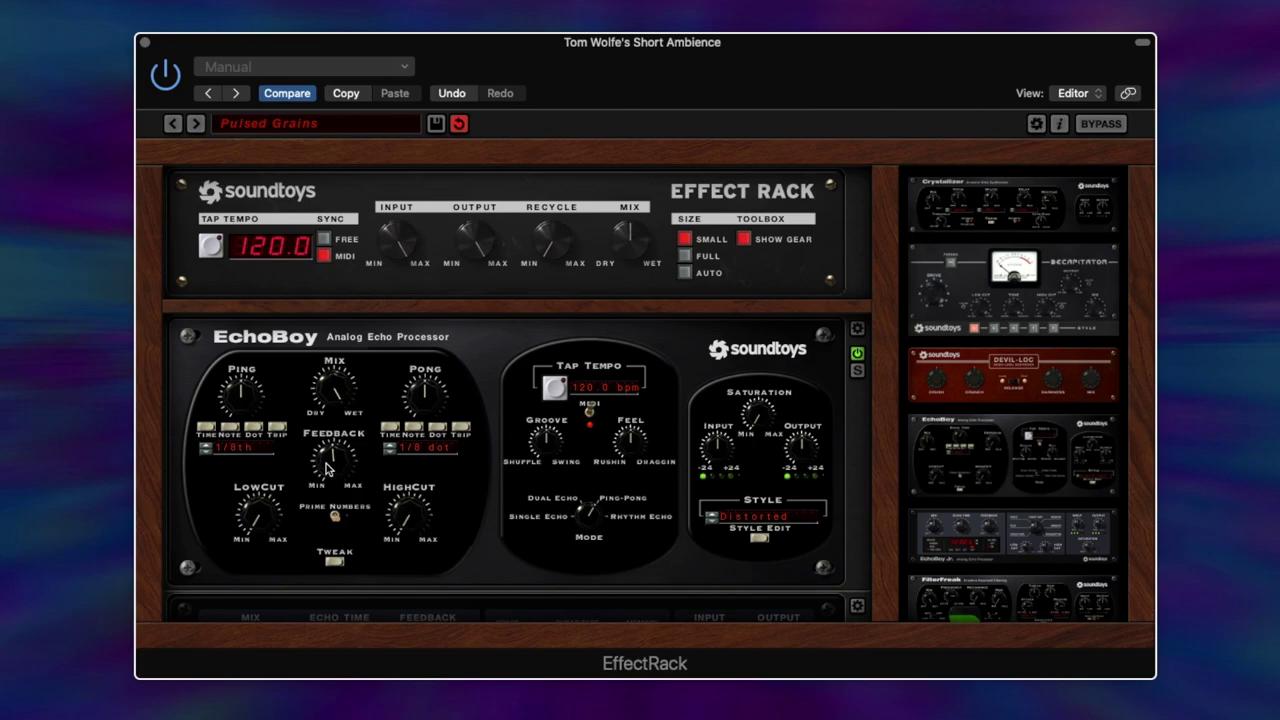
- Check EchoBoy's Feedback control and browse its list of echo styles, keeping Distorted
left_click(329, 464)
left_click(760, 518)
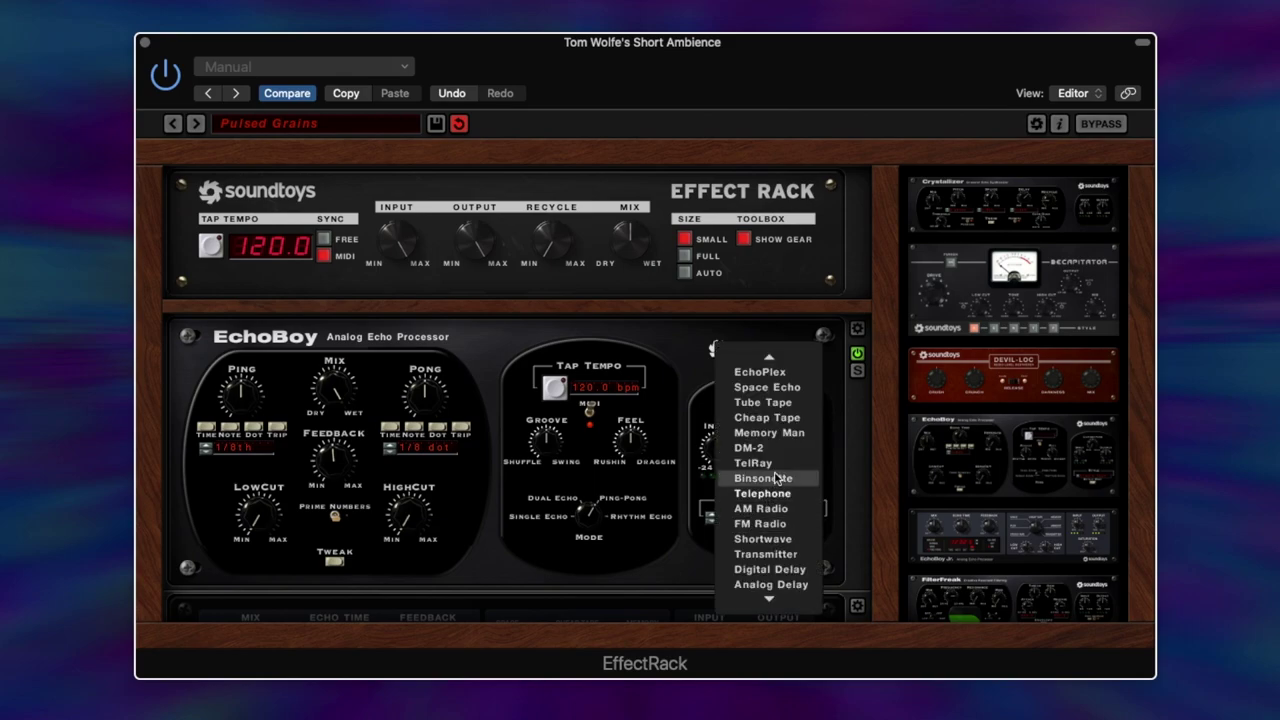
mouse_move(770, 600)
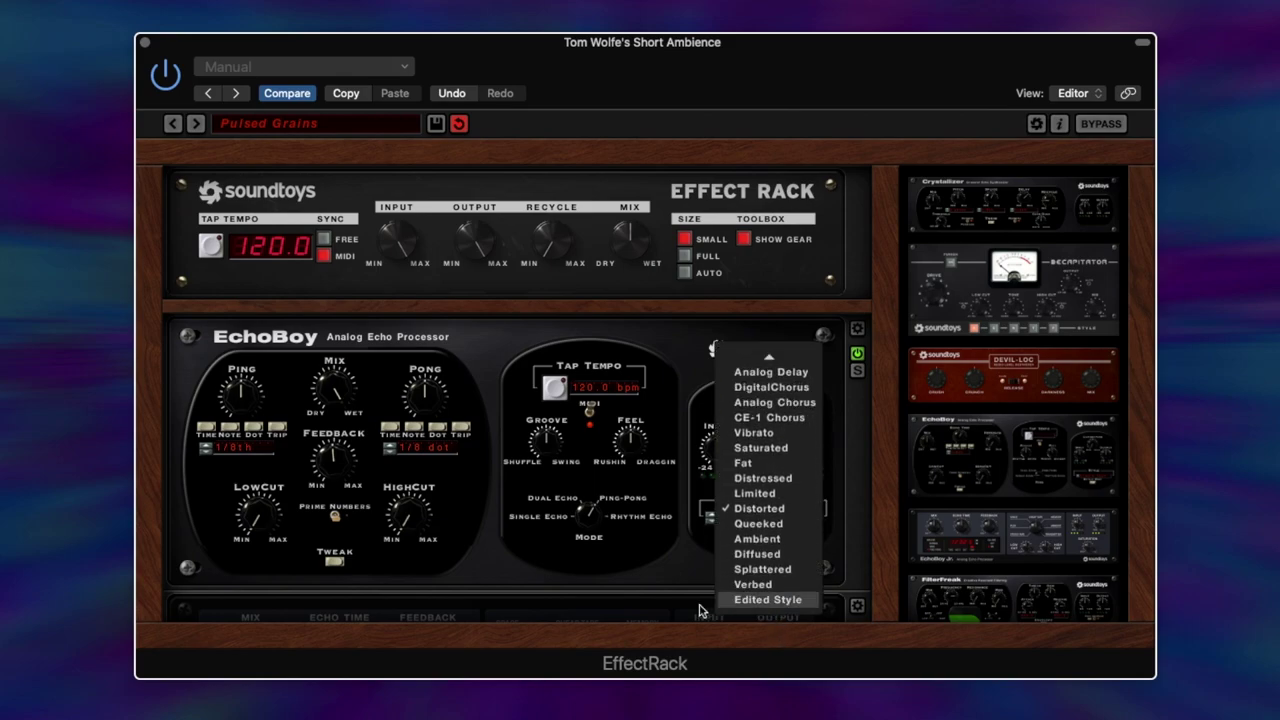
left_click(662, 600)
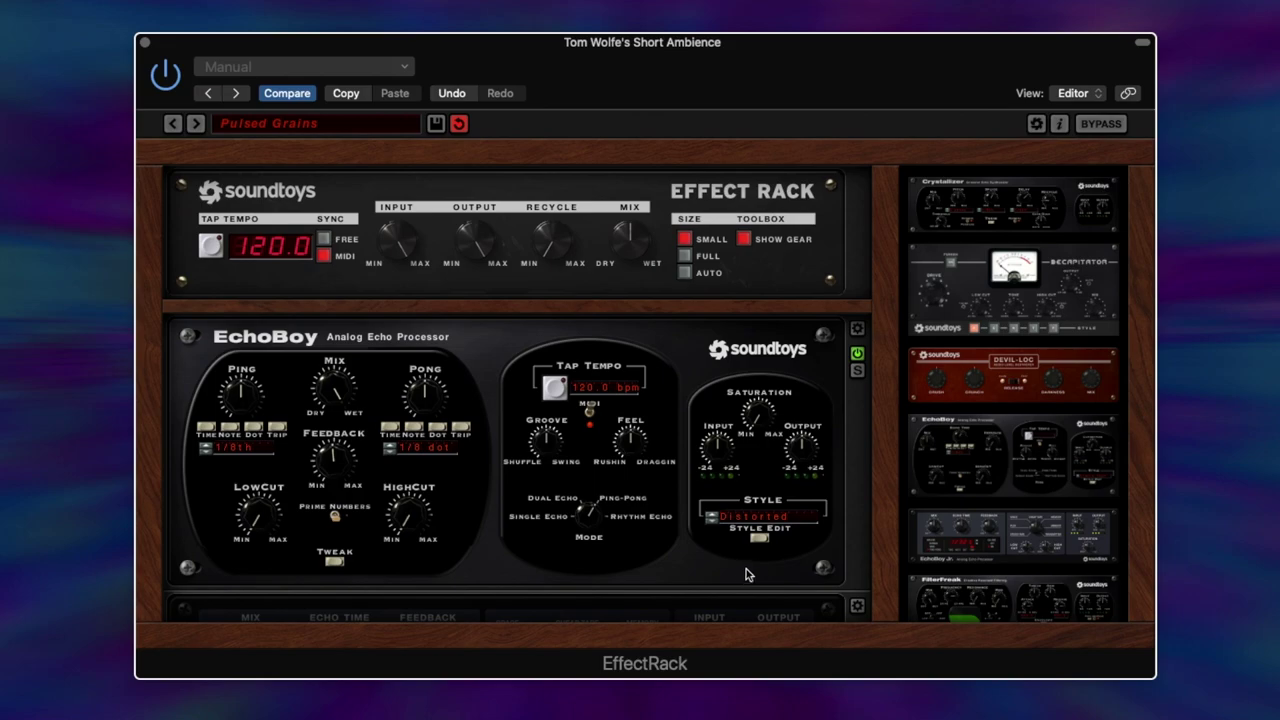
left_click(758, 519)
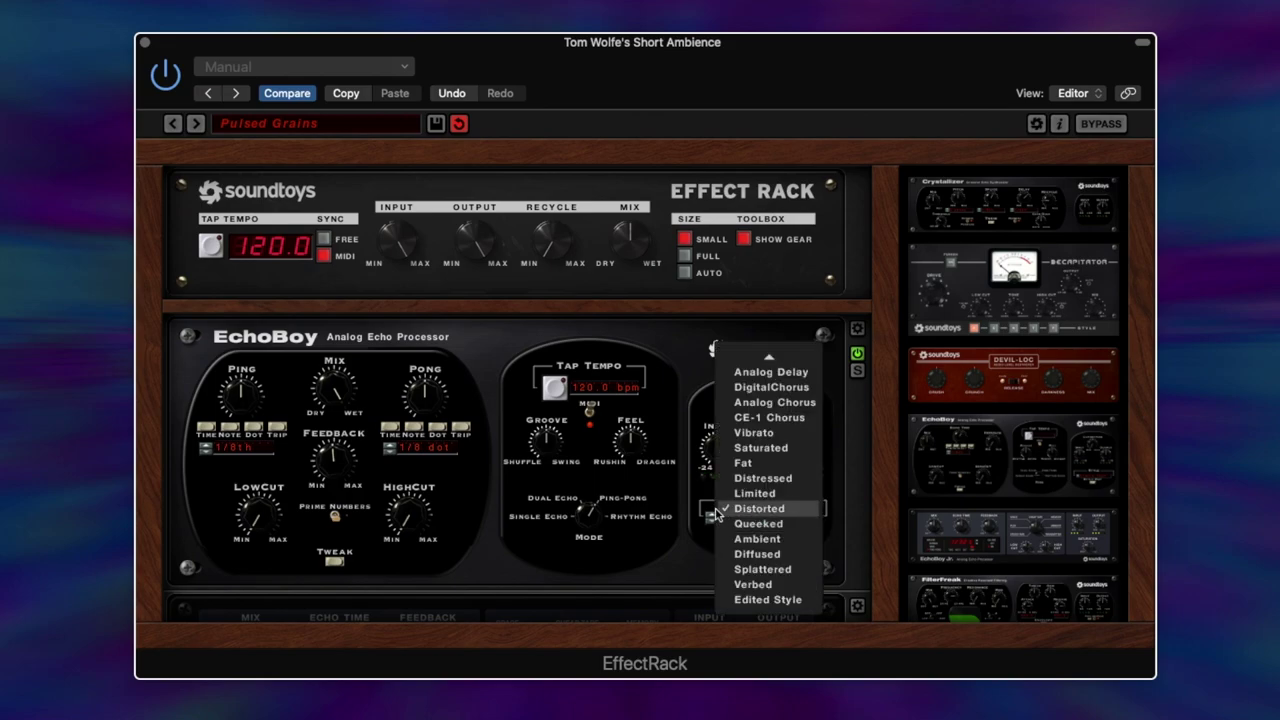
left_click(688, 575)
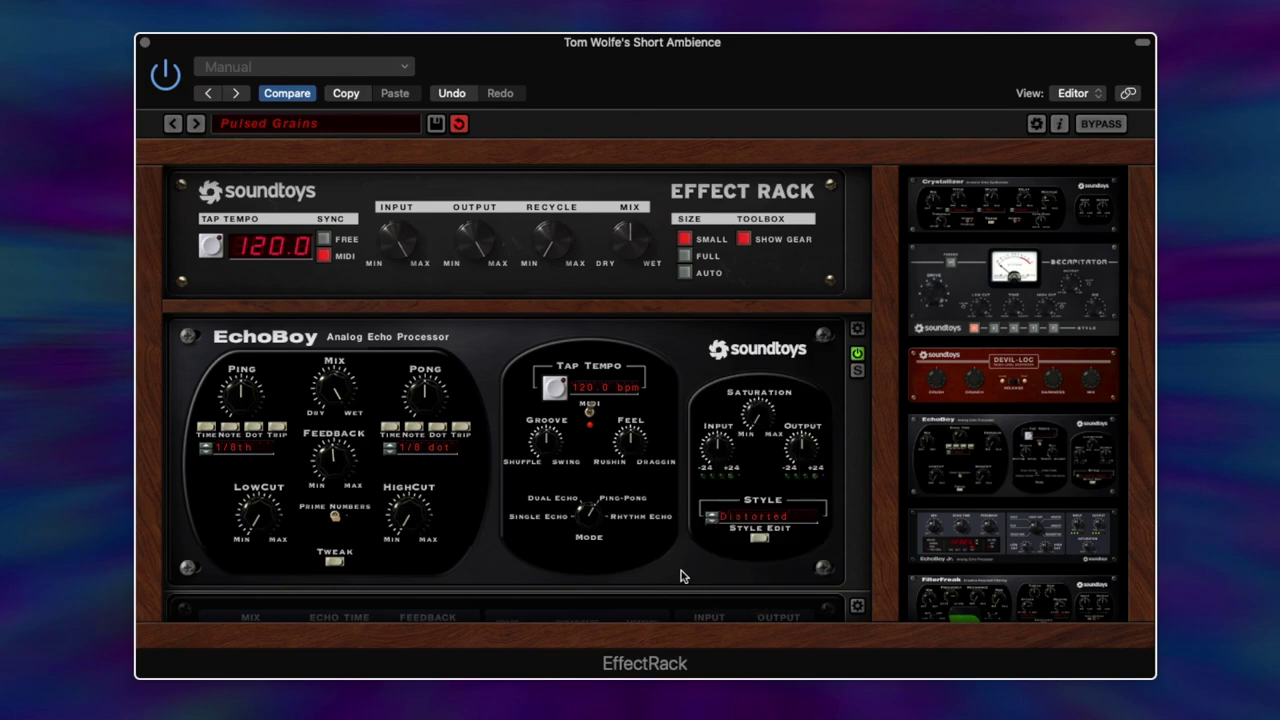
- Open EchoBoy's style editing section and review its EQ, diffusion, wobble and saturation controls
left_click(760, 542)
scroll(766, 543, "down", 3)
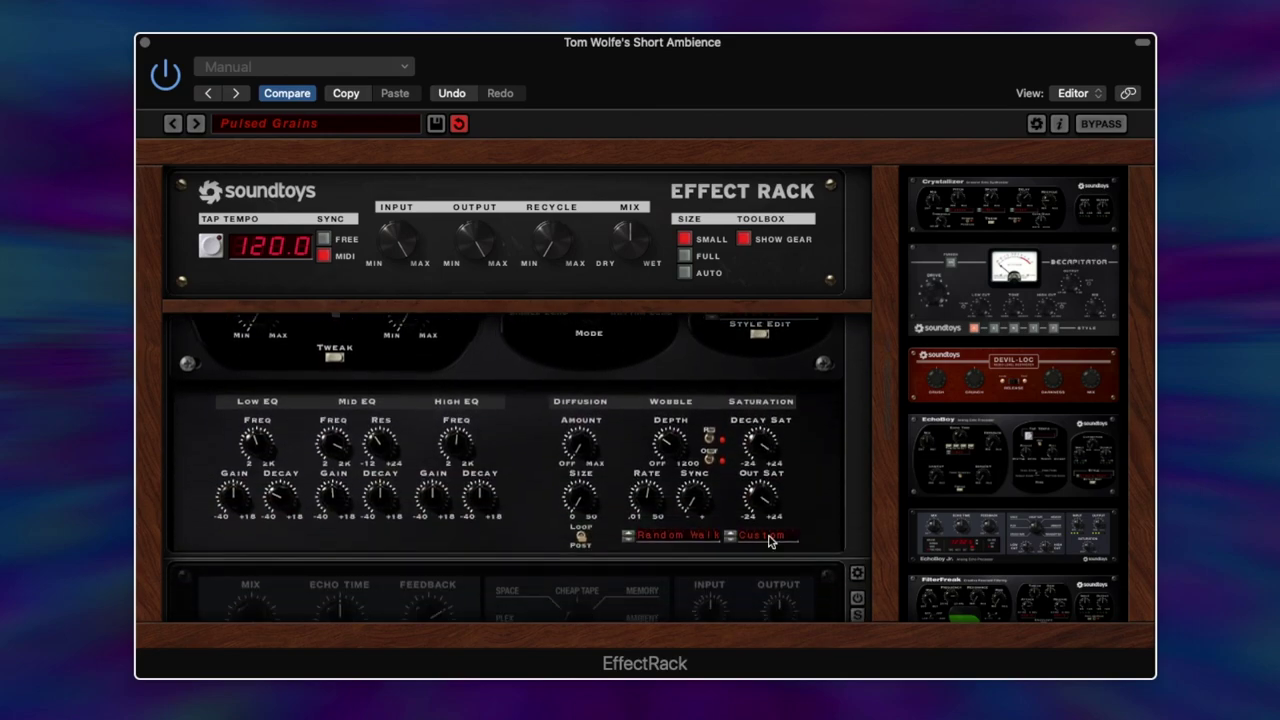
scroll(790, 520, "down", 2)
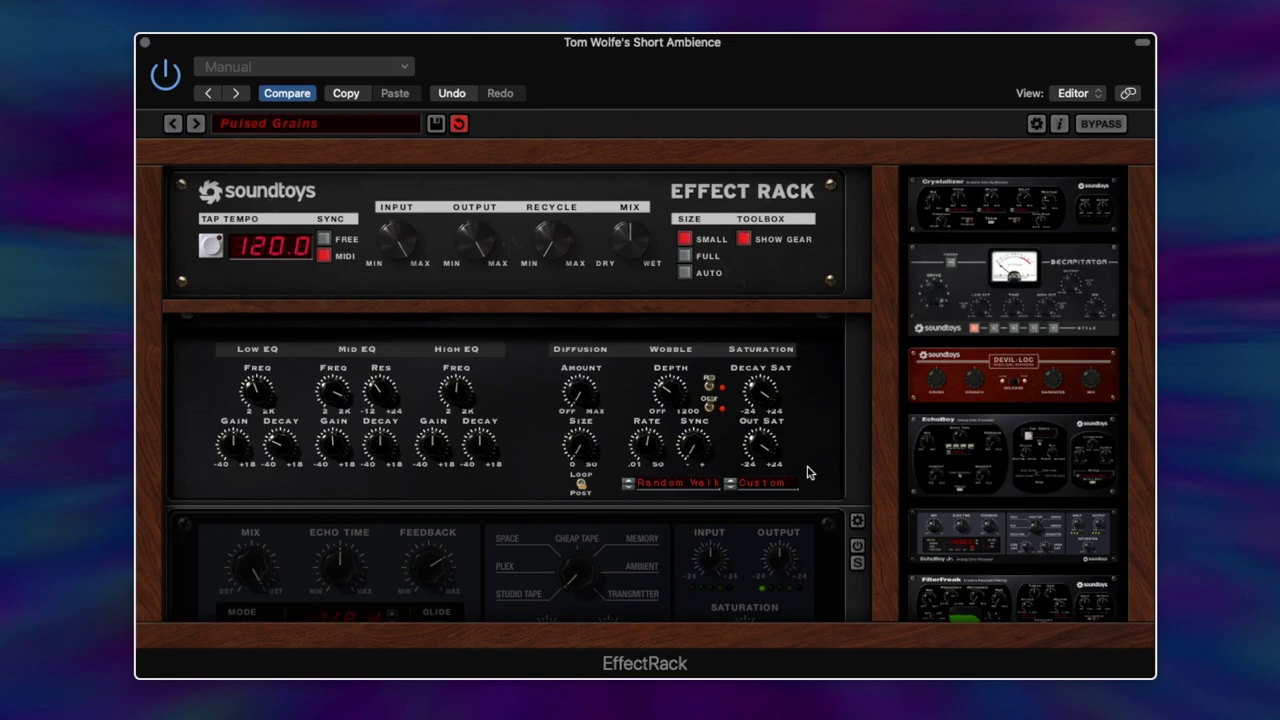
scroll(810, 470, "up", 3)
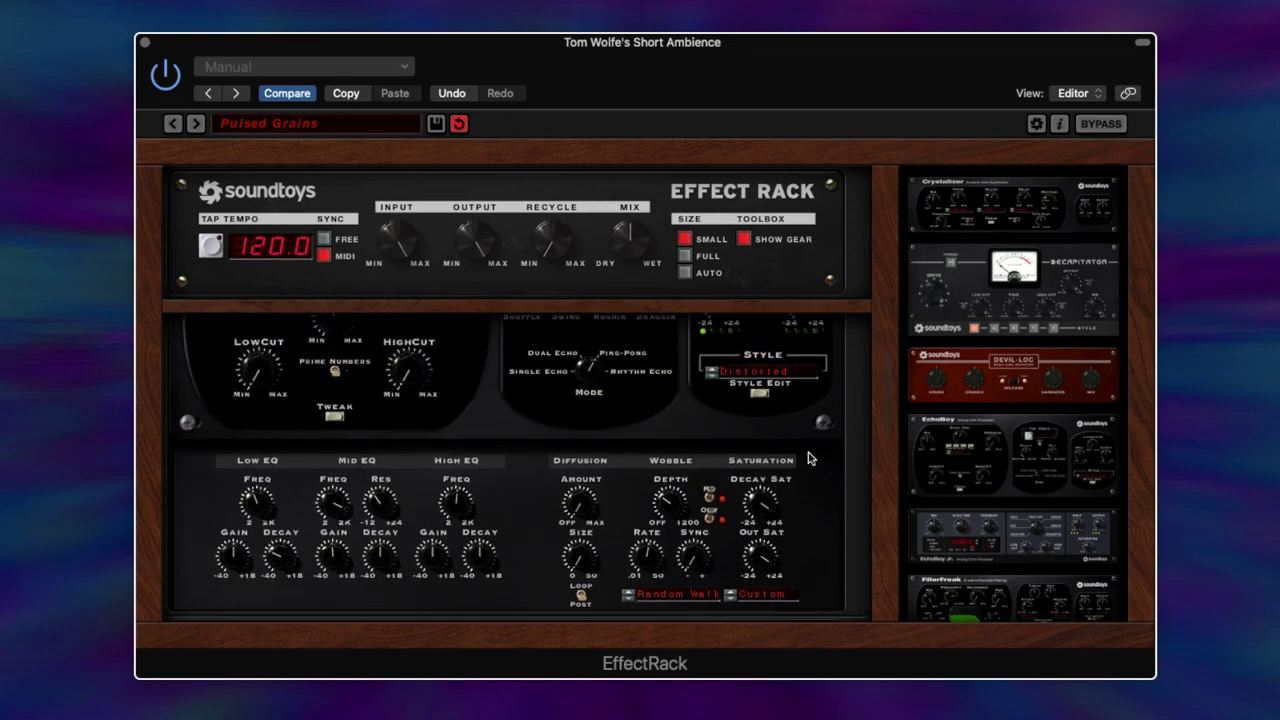
- Try the Analog Delay and Telephone echo styles on EchoBoy
left_click(771, 375)
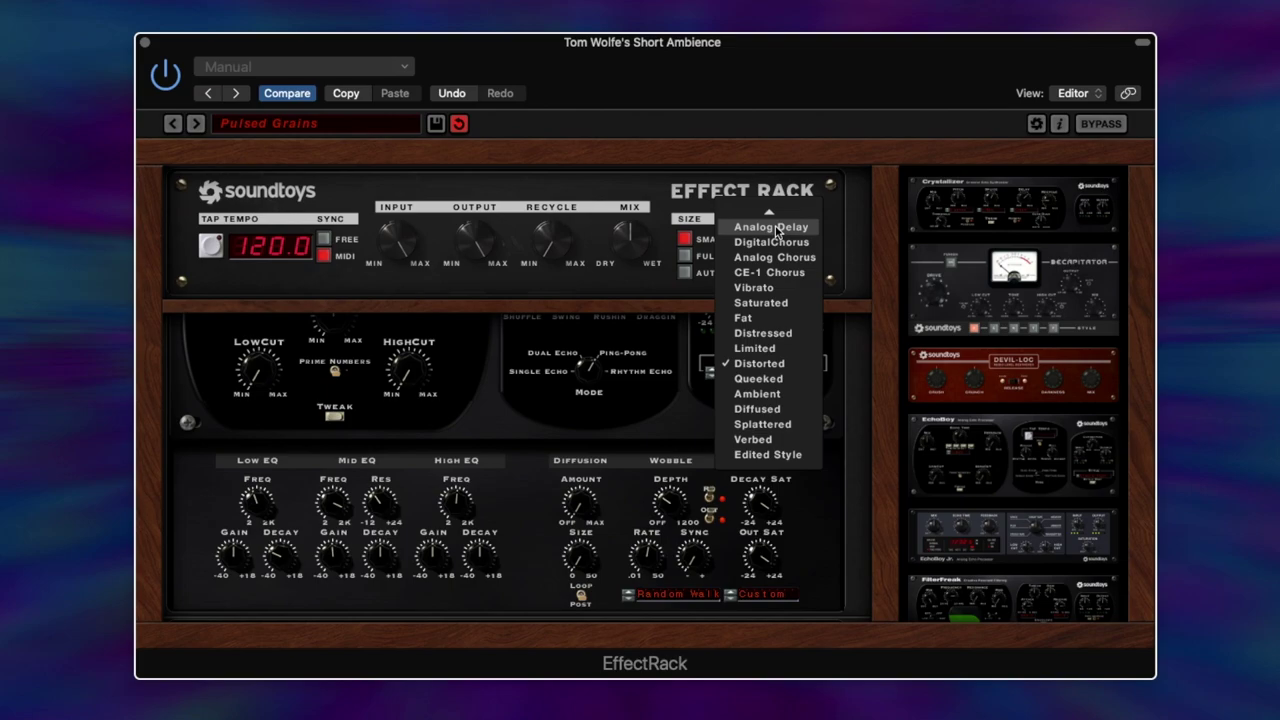
left_click(776, 228)
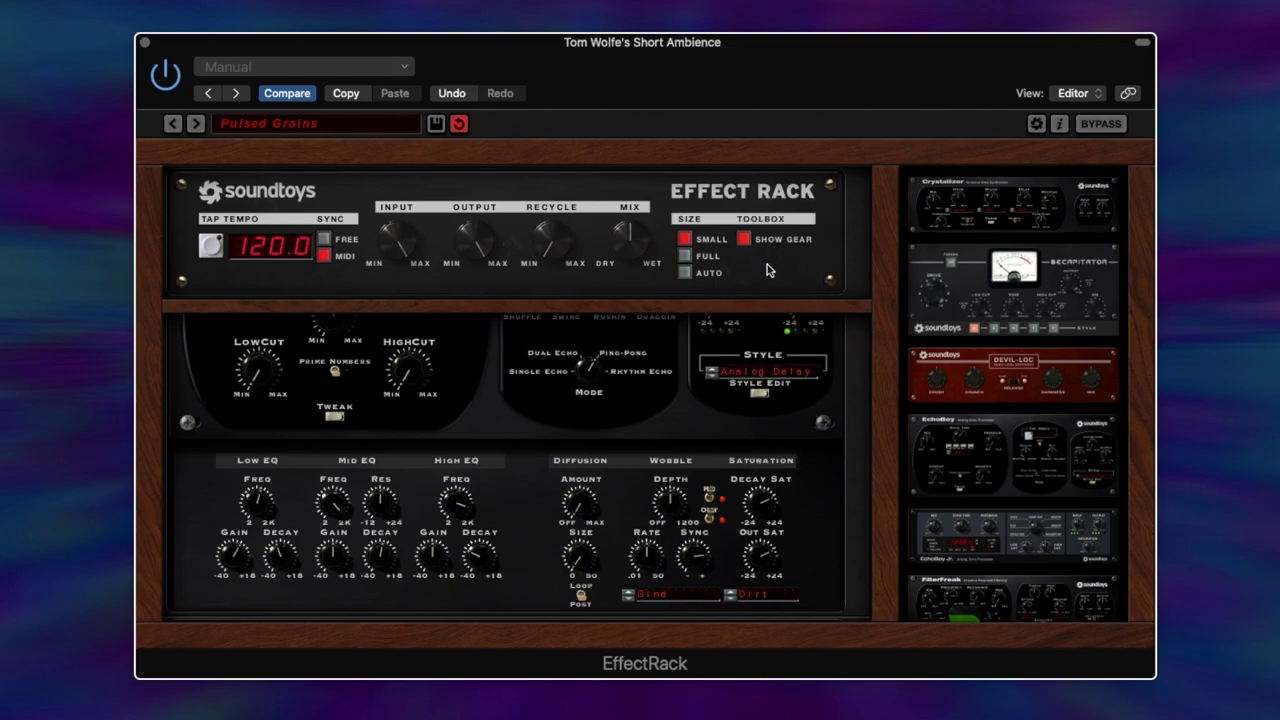
left_click(779, 376)
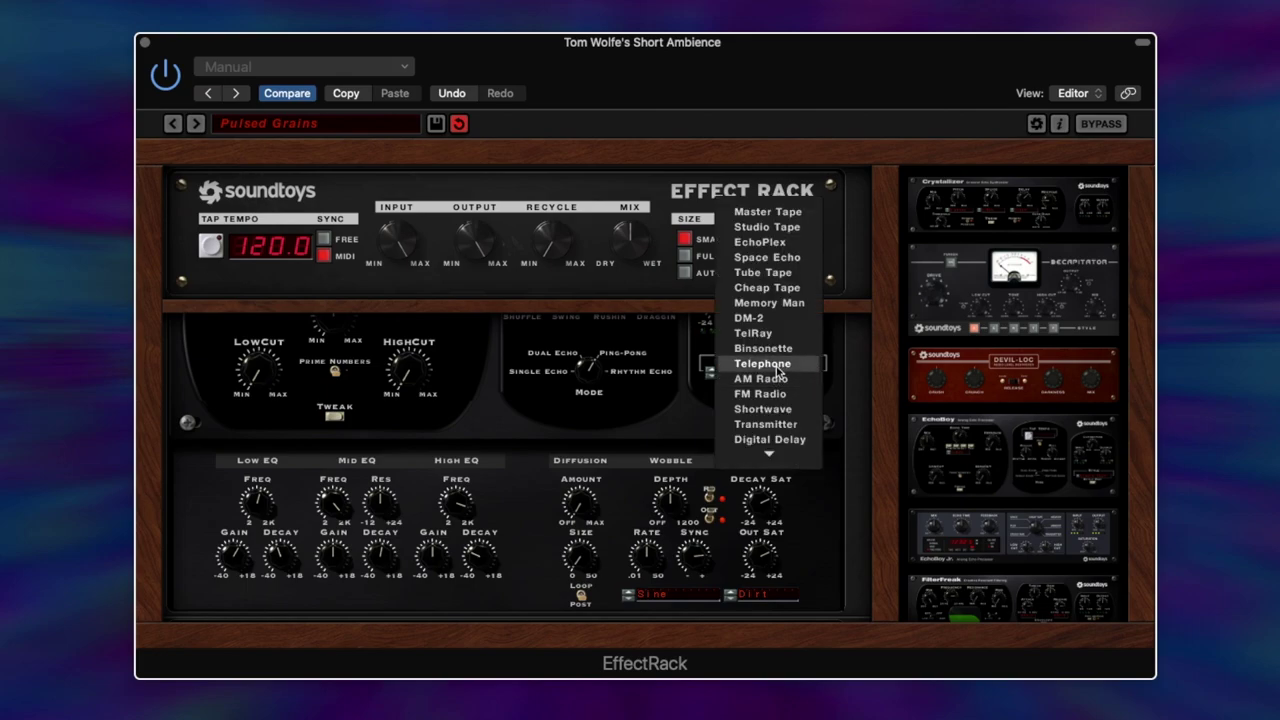
left_click(779, 364)
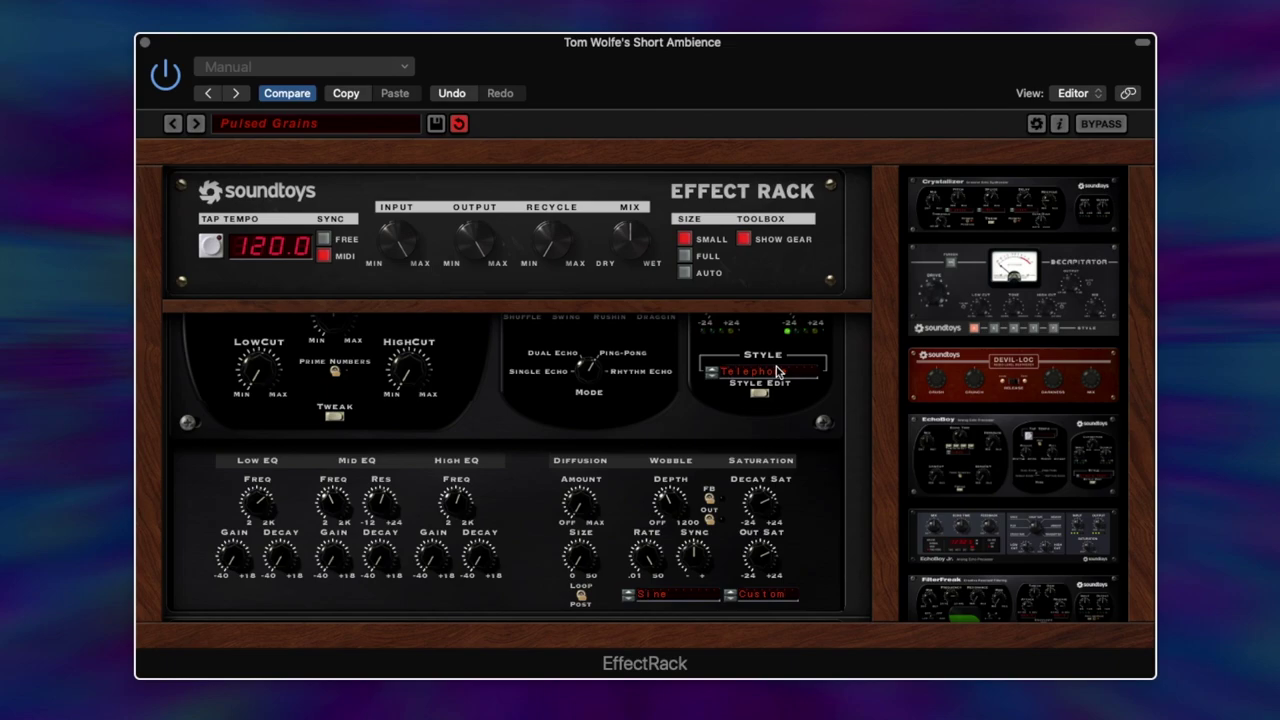
- Set EchoBoy's echo style back to Distorted
left_click(779, 371)
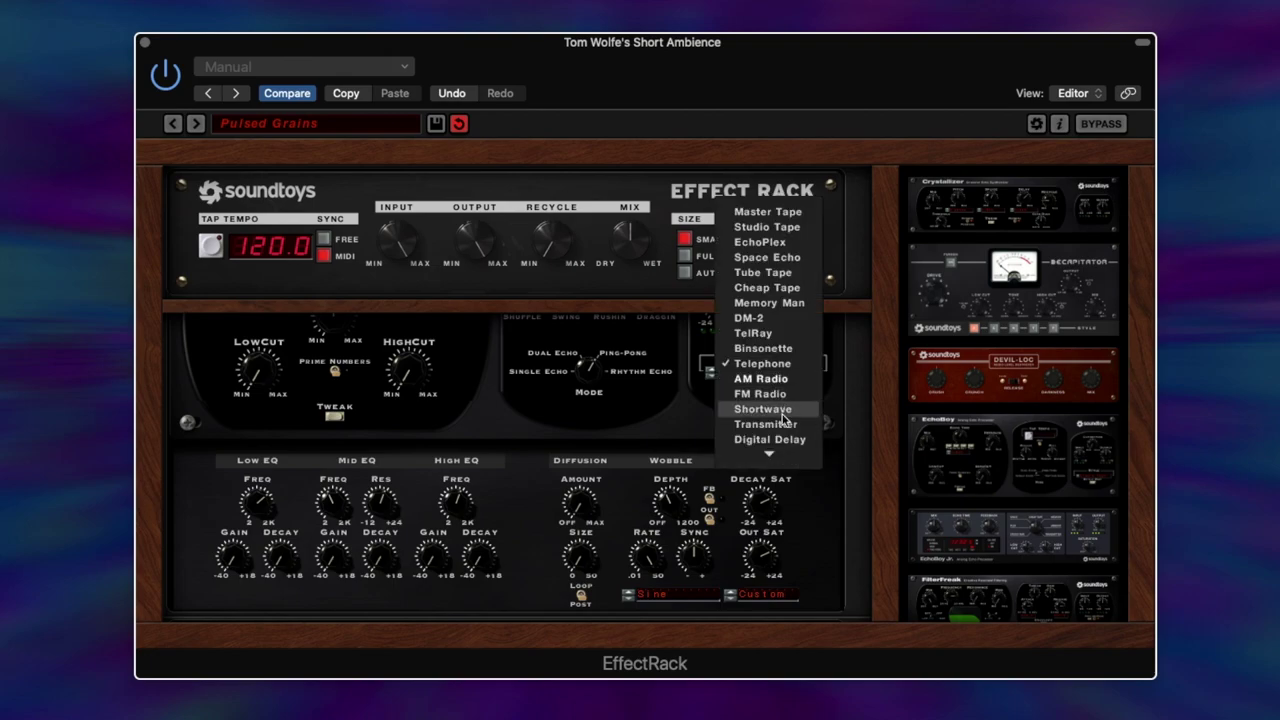
mouse_move(768, 455)
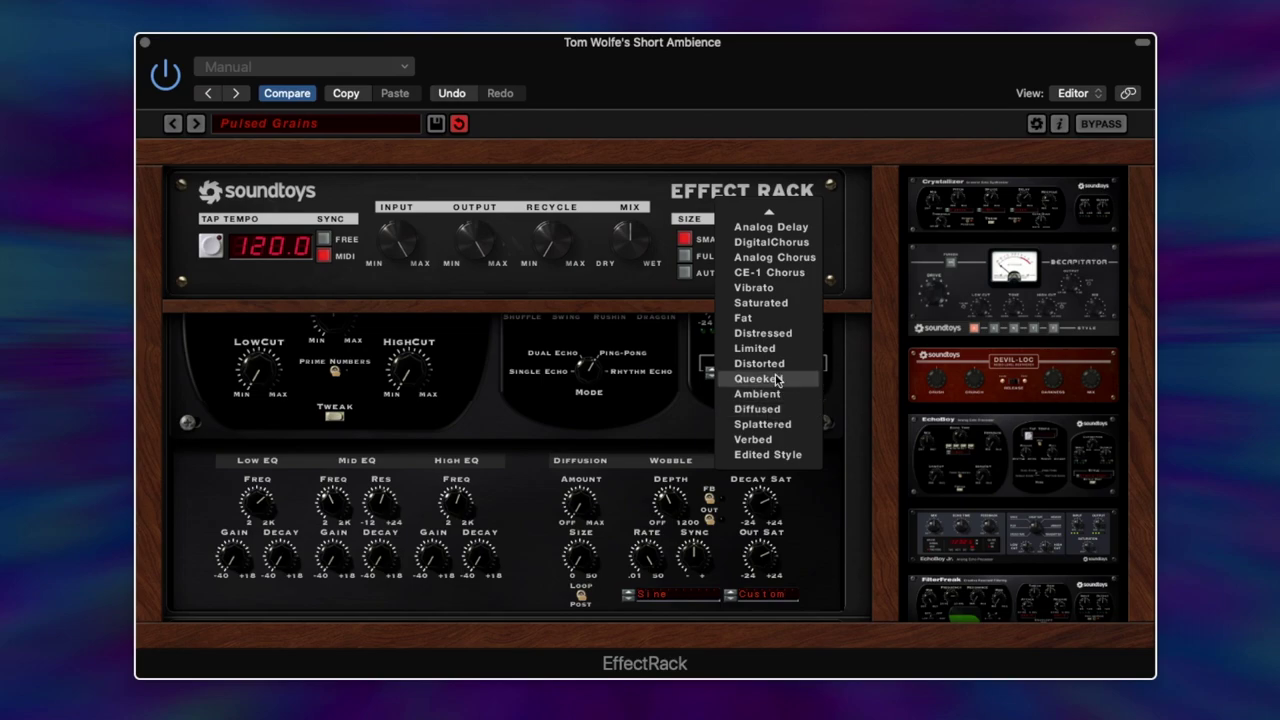
left_click(773, 366)
- Adjust the Distorted style's saturation to 20.2 dB for Decay Sat and 20.0 dB for Out Sat
scroll(825, 475, "down", 1)
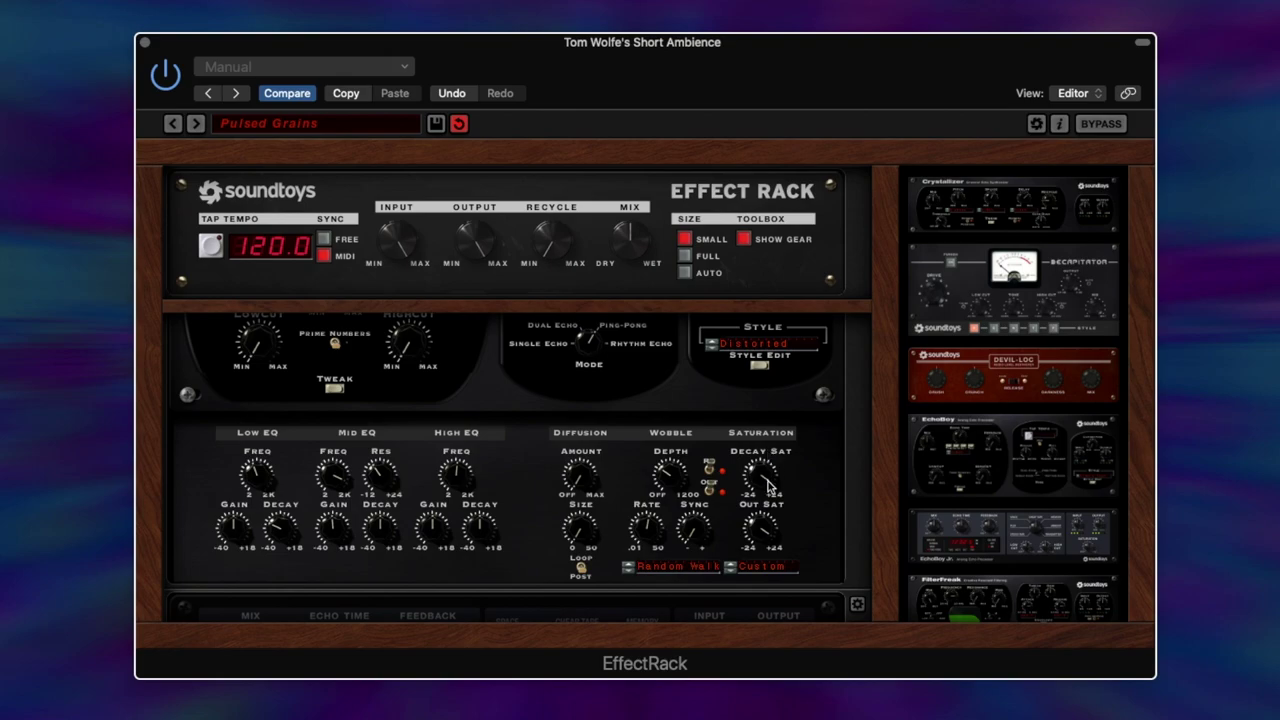
left_click_drag(768, 484, 763, 484)
left_click(760, 528)
left_click_drag(766, 480, 766, 484)
scroll(837, 452, "up", 3)
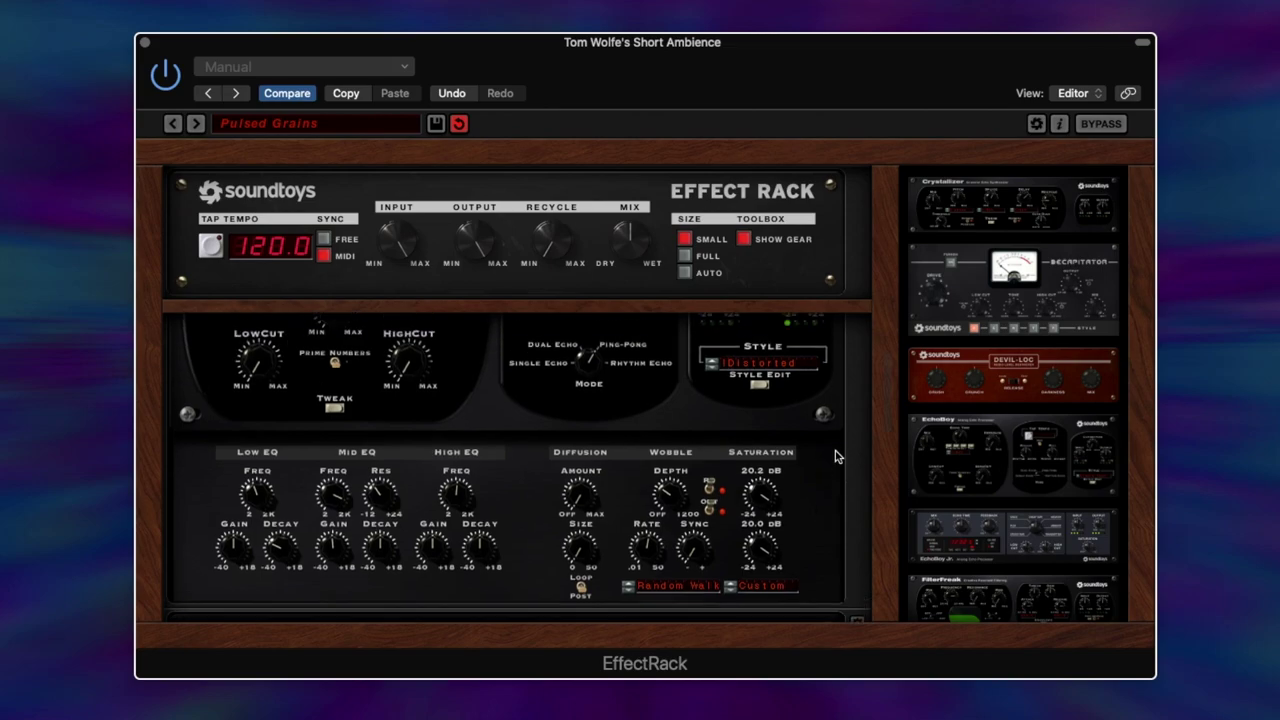
- Check the style's wobble rate, mid EQ frequency, and low and high EQ gain values
scroll(845, 445, "down", 3)
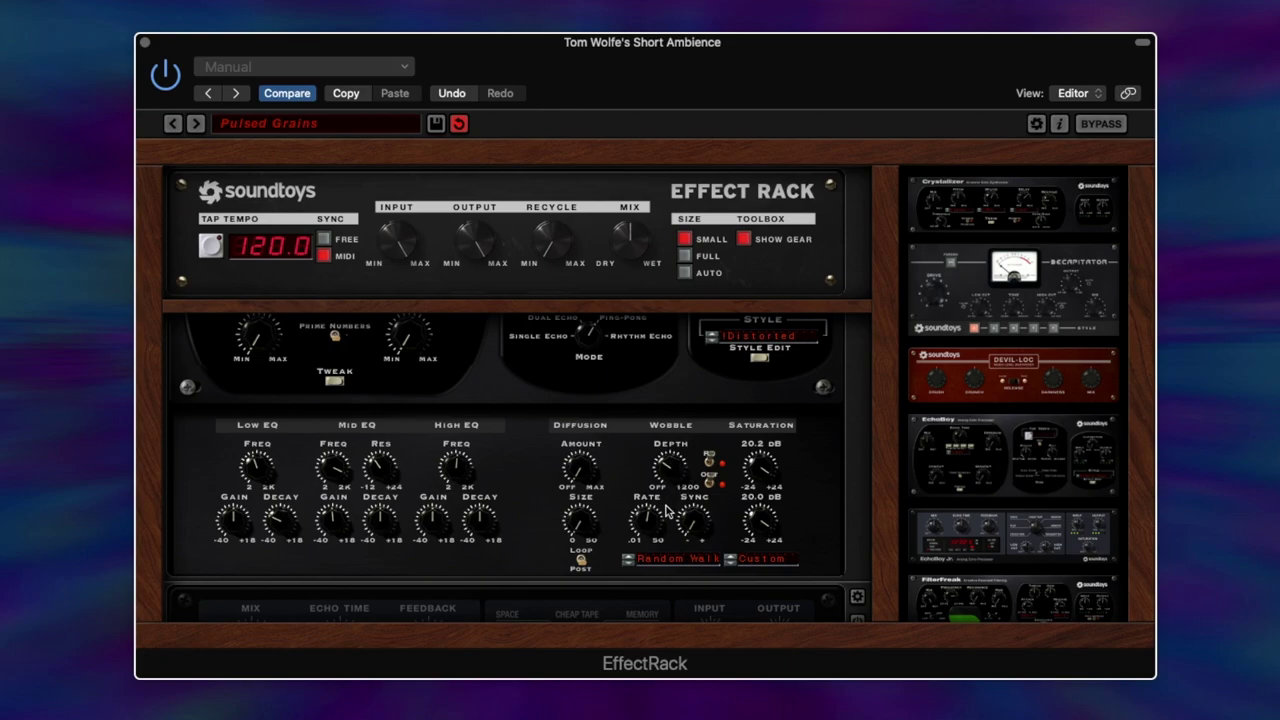
mouse_move(646, 524)
mouse_move(333, 518)
left_click(238, 518)
left_click(436, 525)
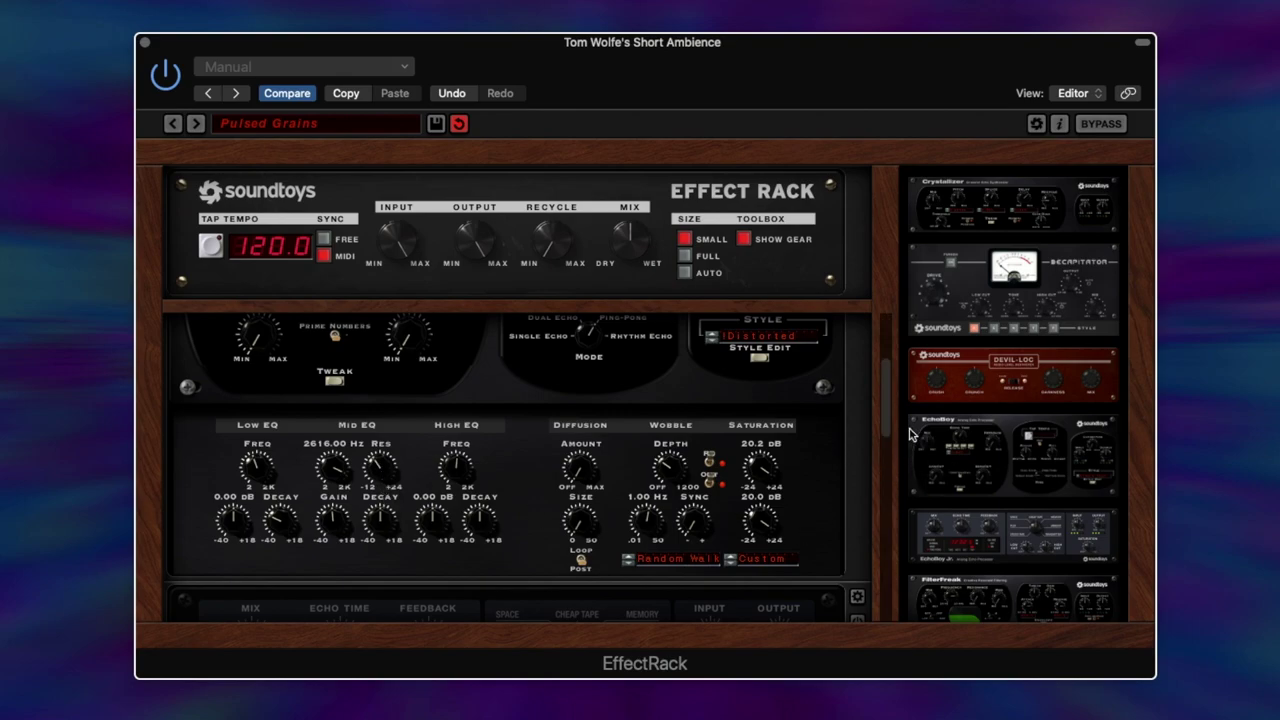
- Hide EchoBoy's style editing section and switch on the EchoBoy Jr. module below it
scroll(830, 464, "up", 5)
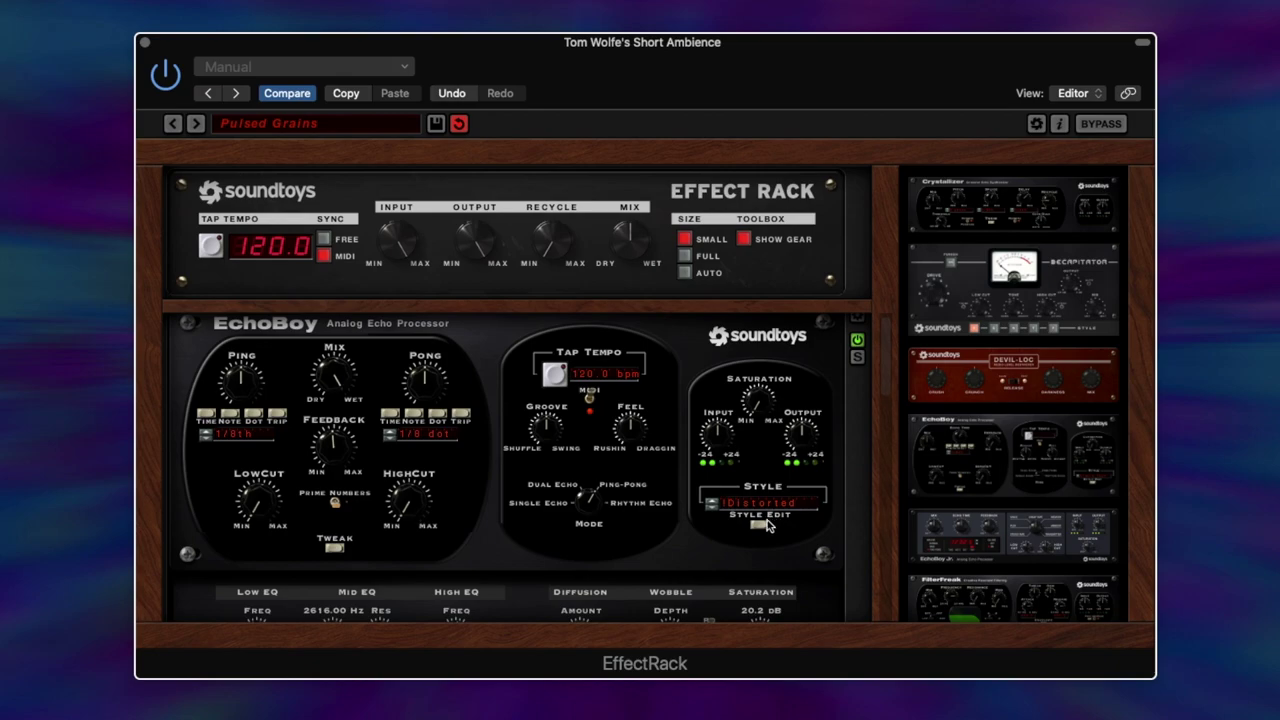
scroll(884, 449, "up", 2)
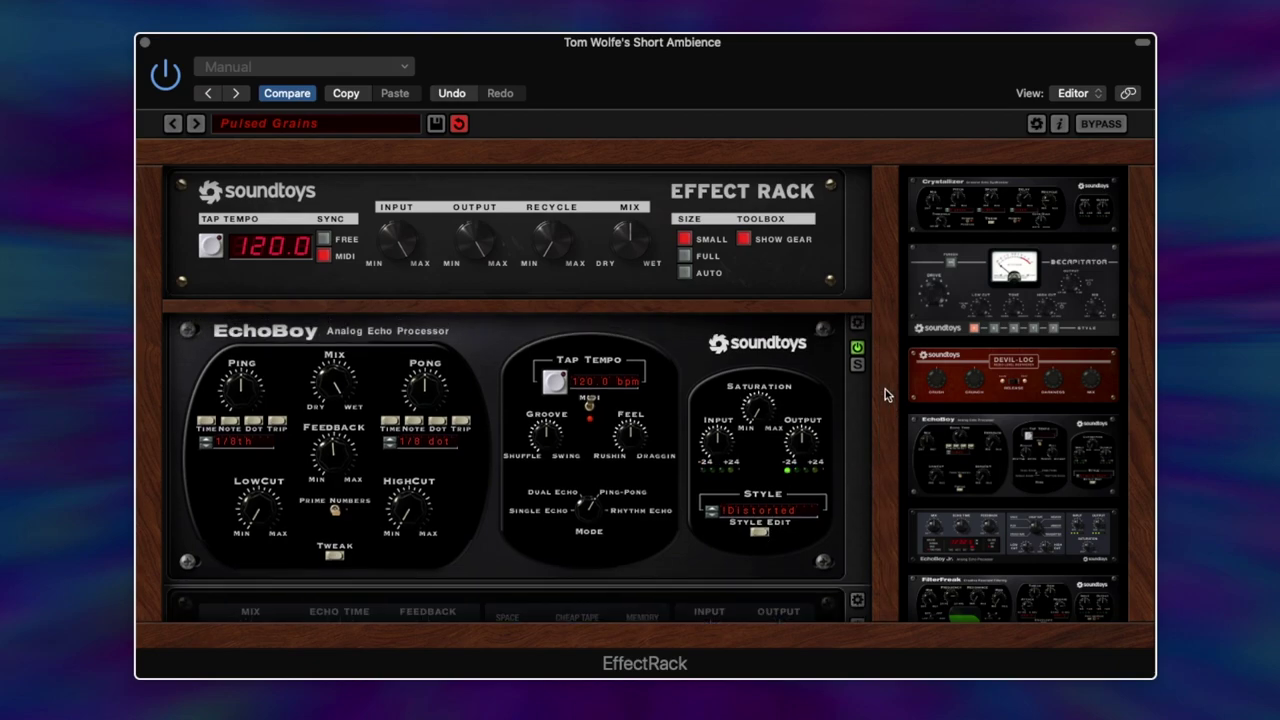
scroll(885, 395, "down", 5)
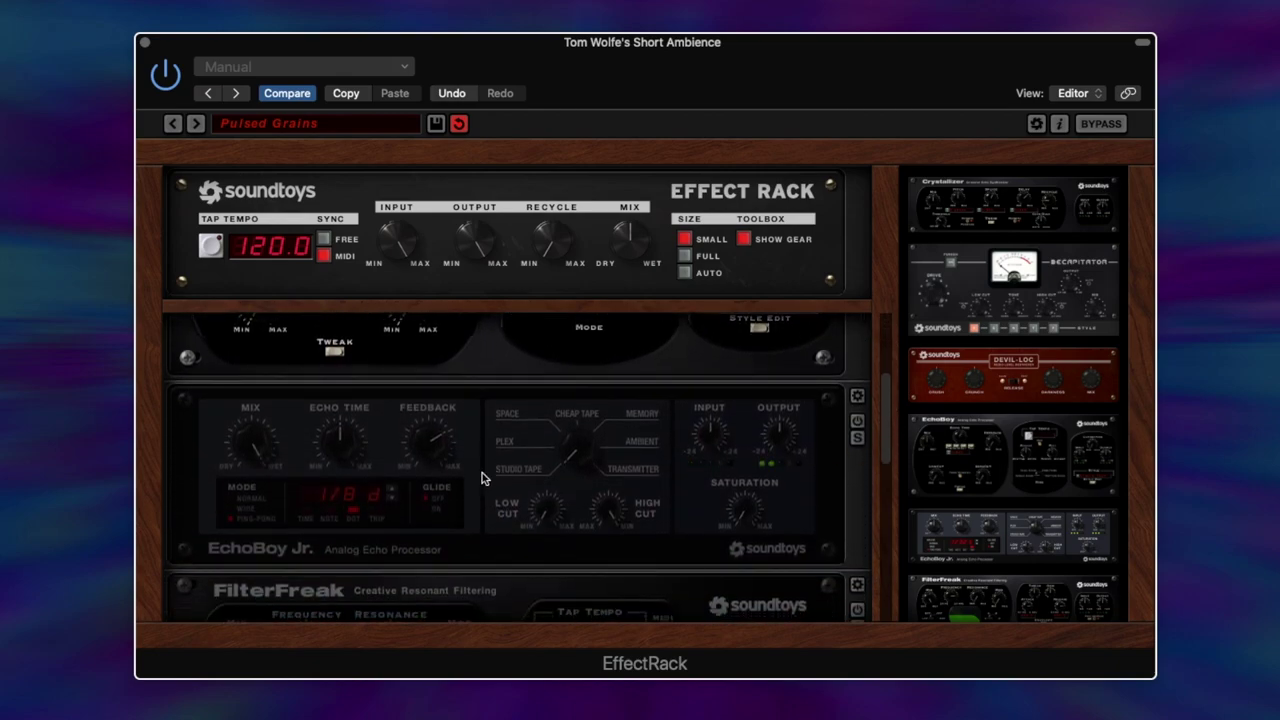
left_click(857, 421)
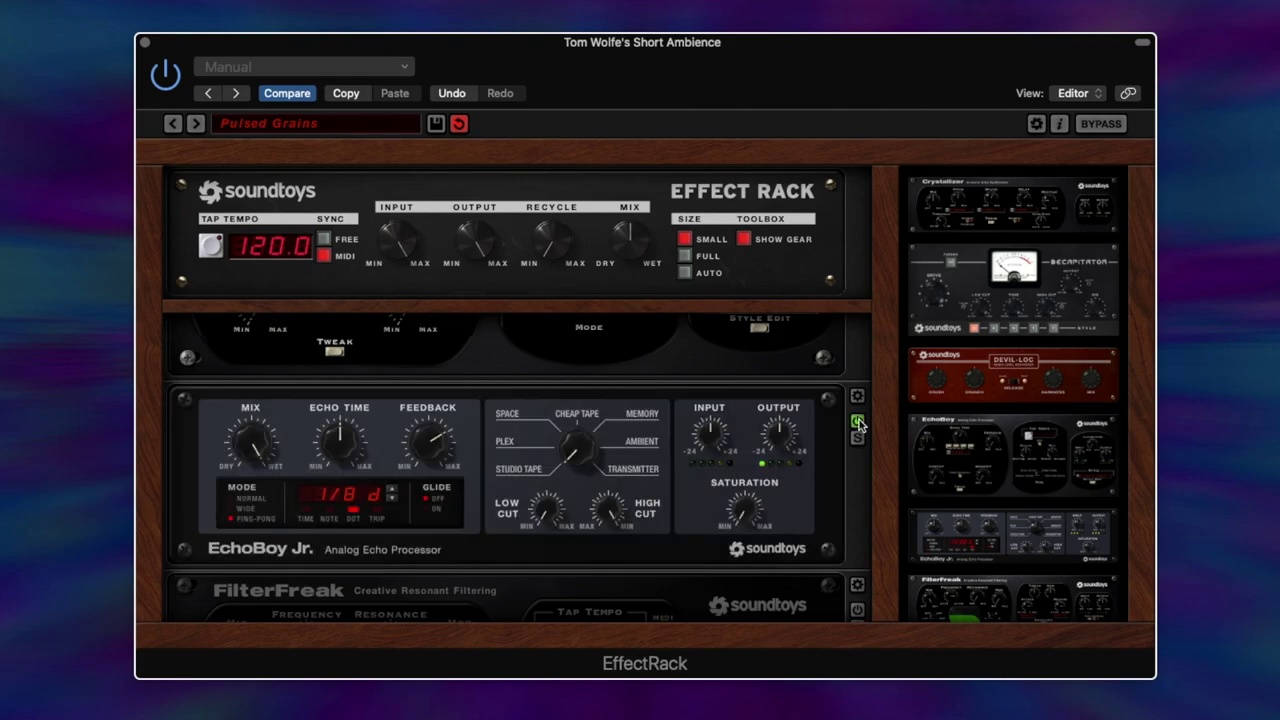
- Compare the sound with EchoBoy Jr. off and on, and audition its Mix control
left_click(857, 421)
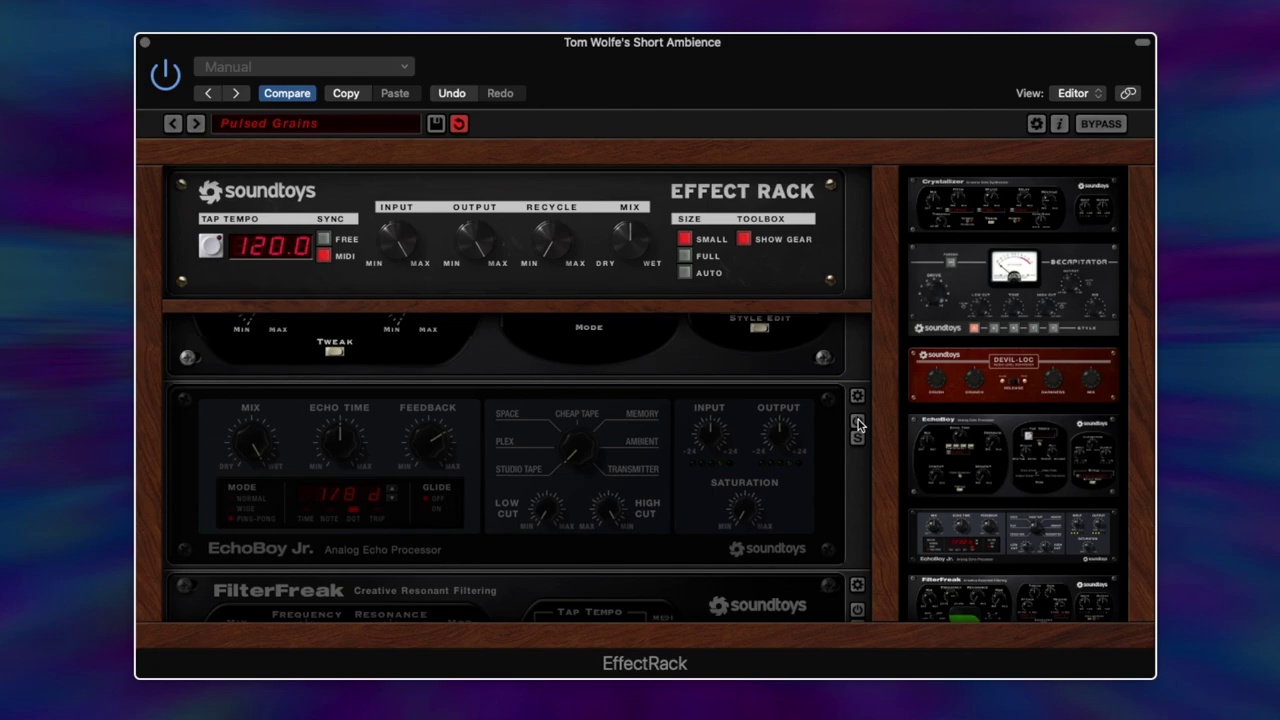
left_click(857, 422)
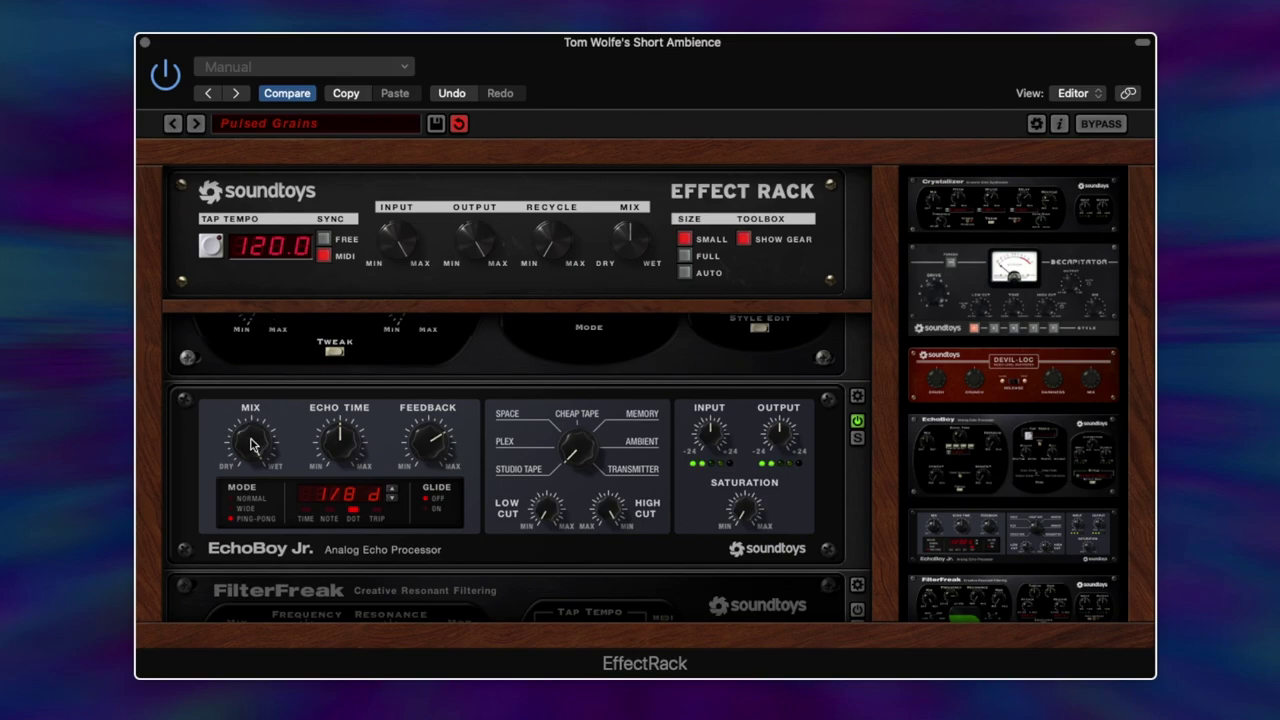
left_click_drag(252, 447, 243, 706)
left_click_drag(243, 706, 229, 657)
mouse_move(429, 451)
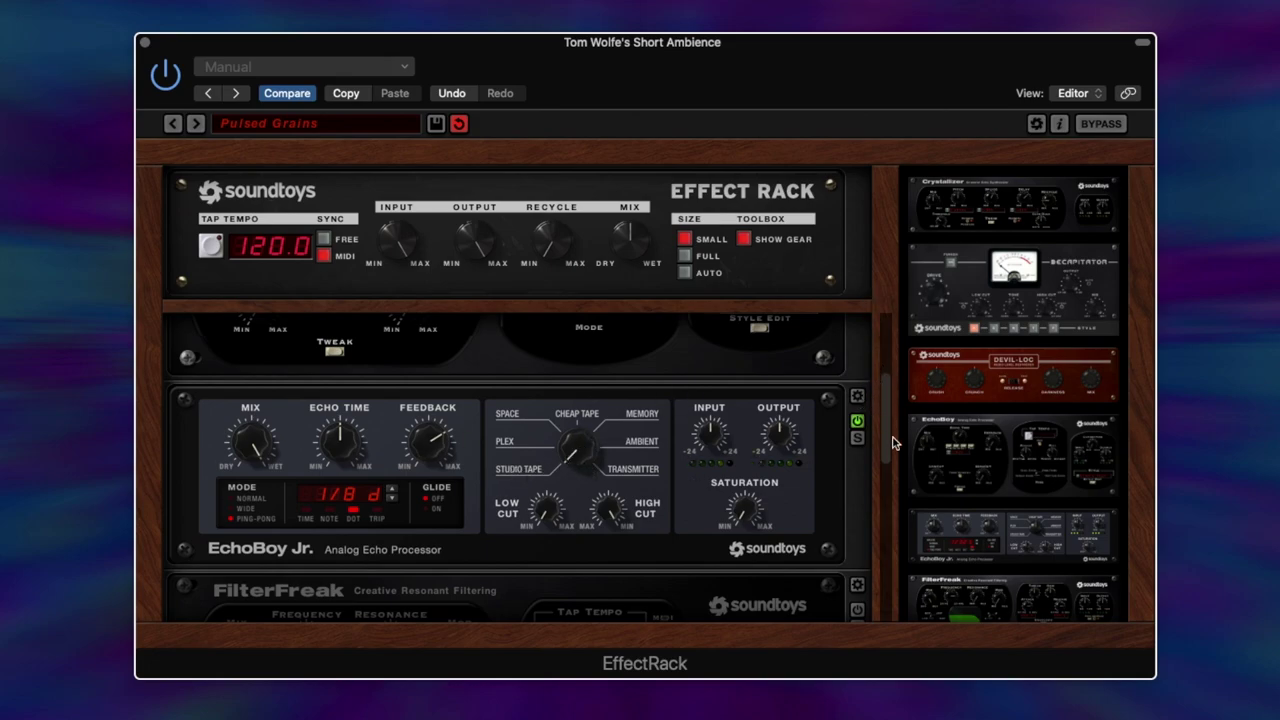
- Look through EchoBoy's list of echo styles and close it, leaving the current style selected
scroll(888, 433, "up", 2)
scroll(888, 433, "up", 5)
left_click(772, 424)
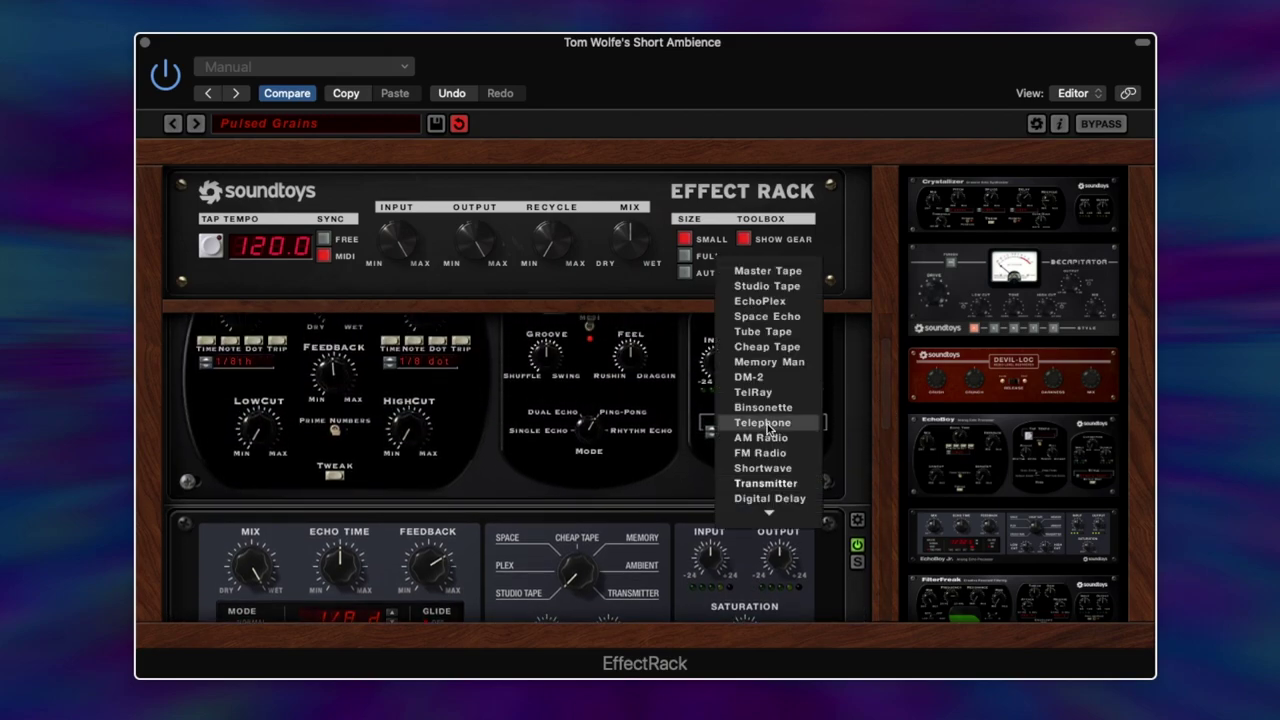
left_click(863, 421)
- Review EchoBoy's style editing controls against the EchoBoy Jr. panel, and hide the style editing section
scroll(885, 423, "down", 4)
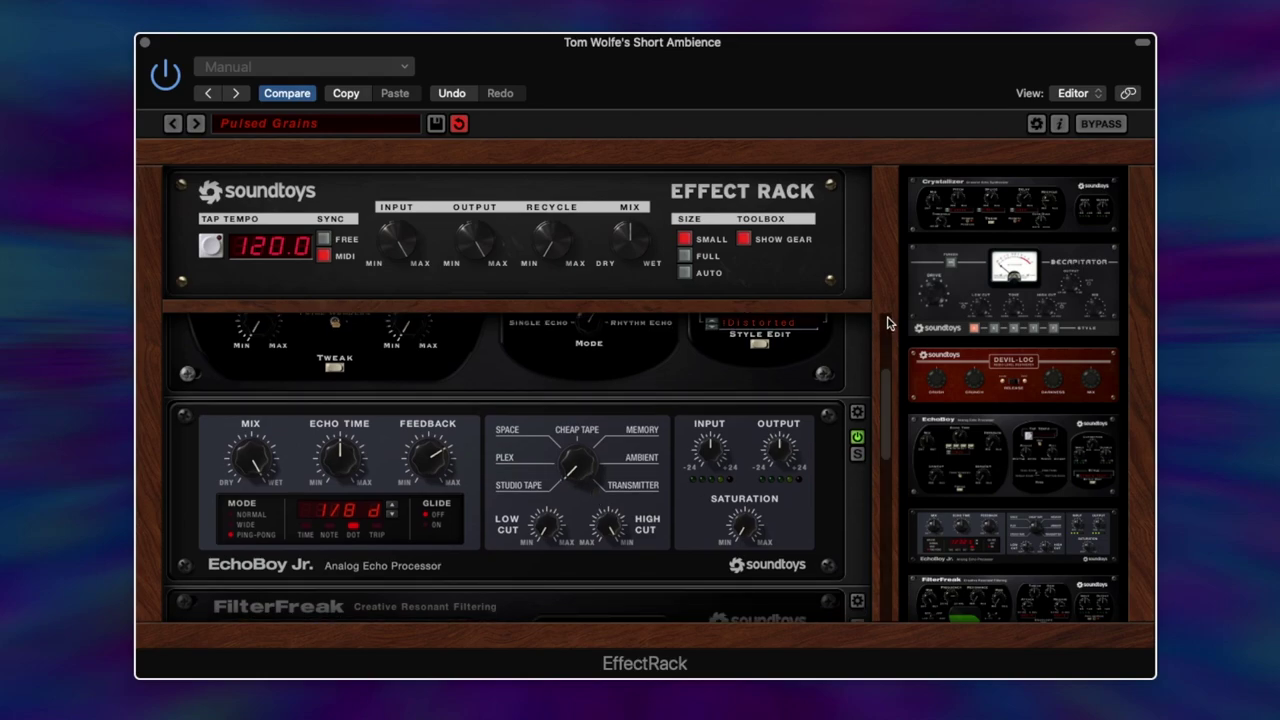
scroll(762, 356, "up", 5)
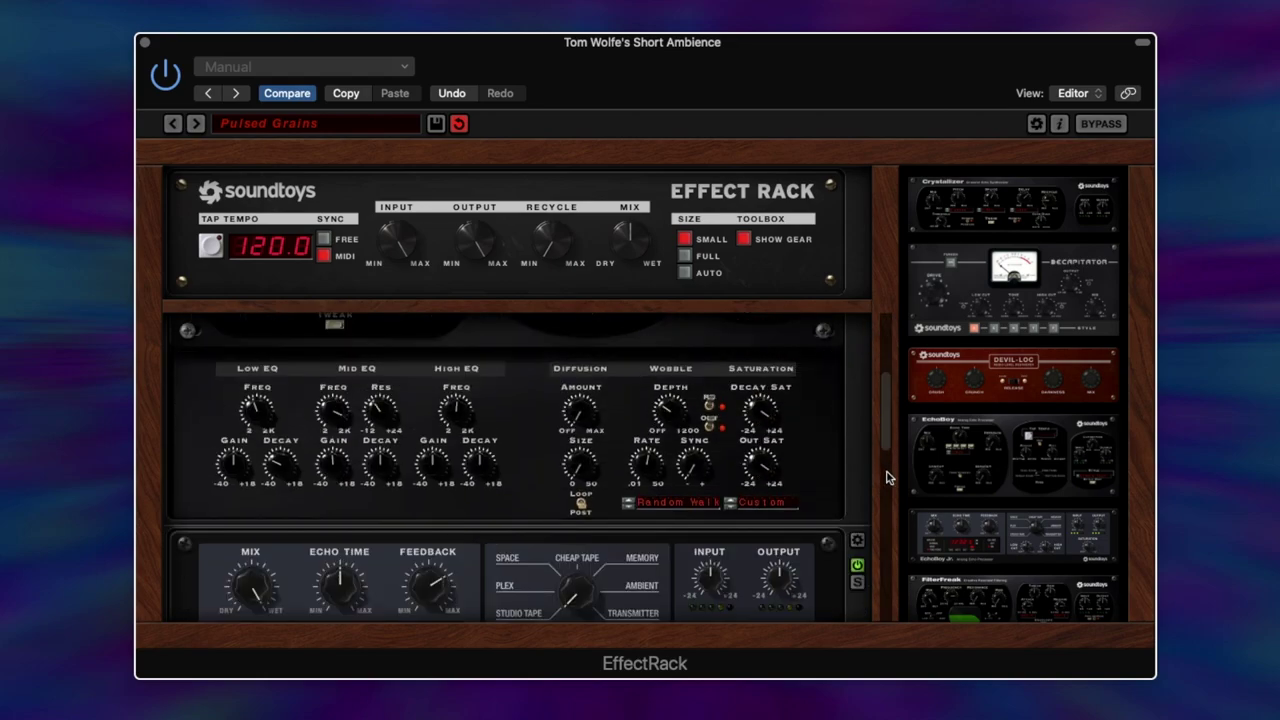
scroll(886, 450, "down", 7)
scroll(880, 423, "up", 5)
scroll(890, 425, "up", 5)
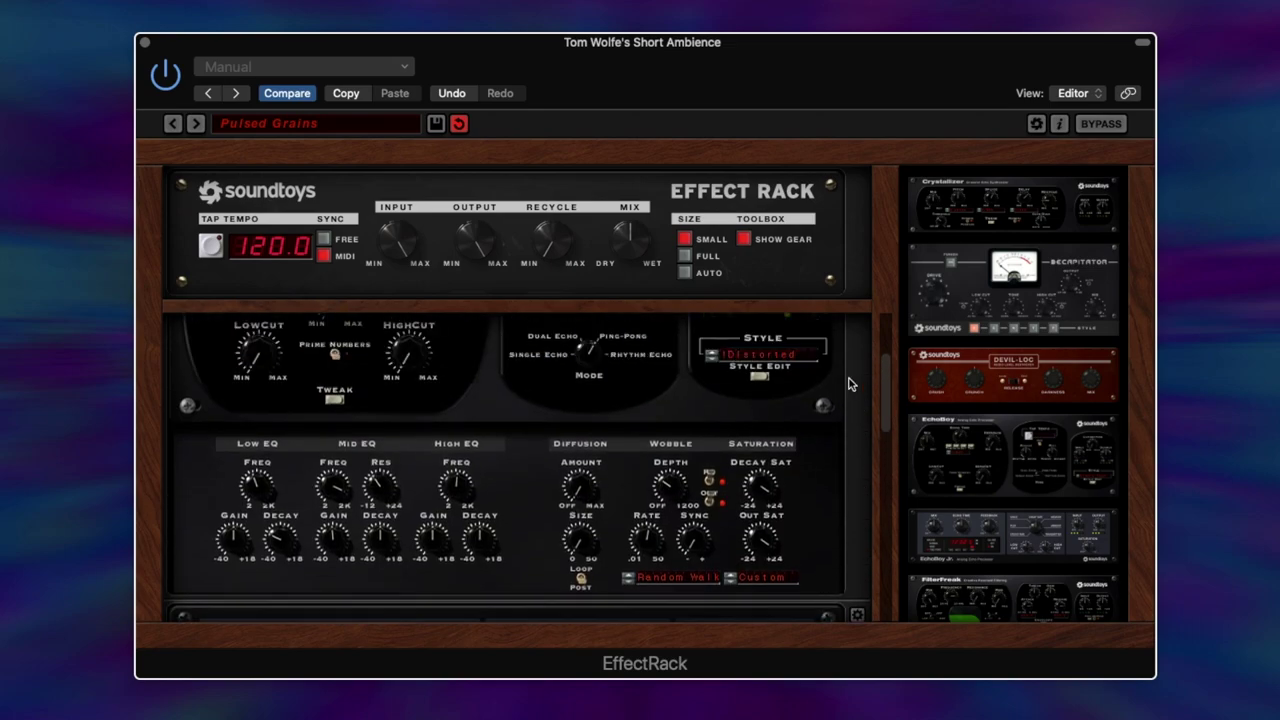
left_click(768, 384)
- Check EchoBoy Jr.'s low cut, high cut and saturation controls, and return to the EchoBoy module
scroll(882, 405, "down", 3)
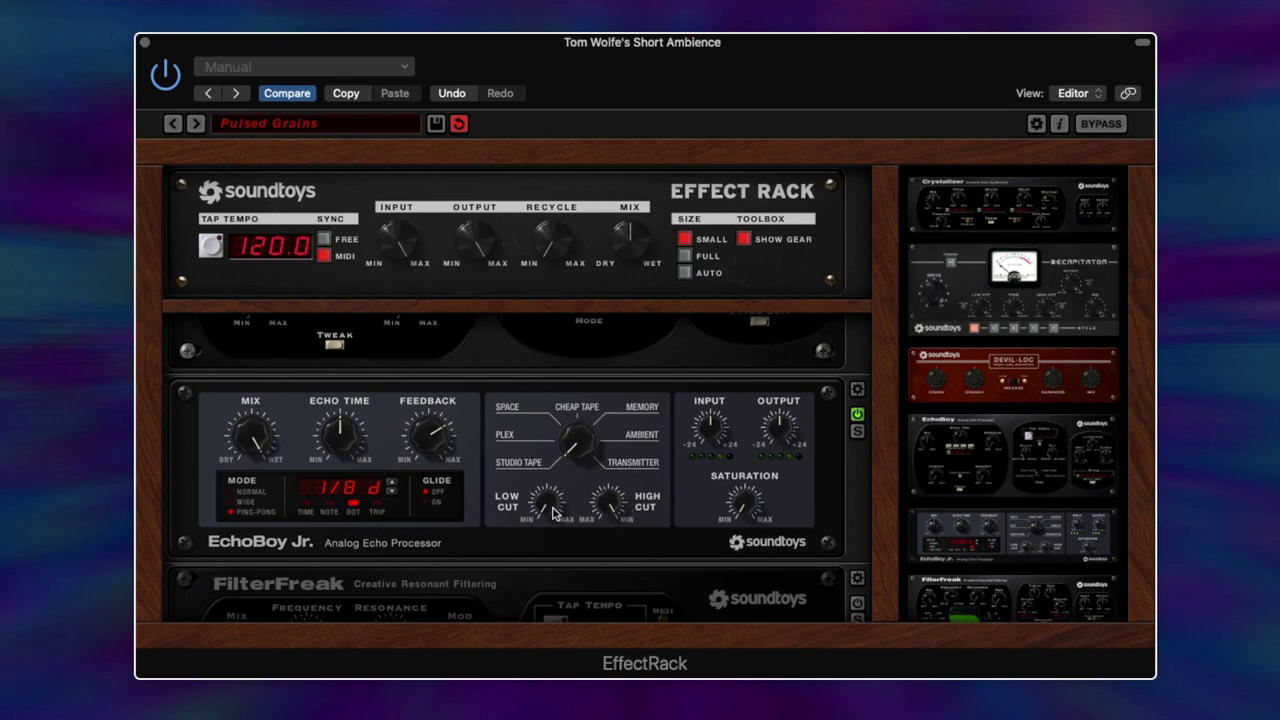
mouse_move(743, 511)
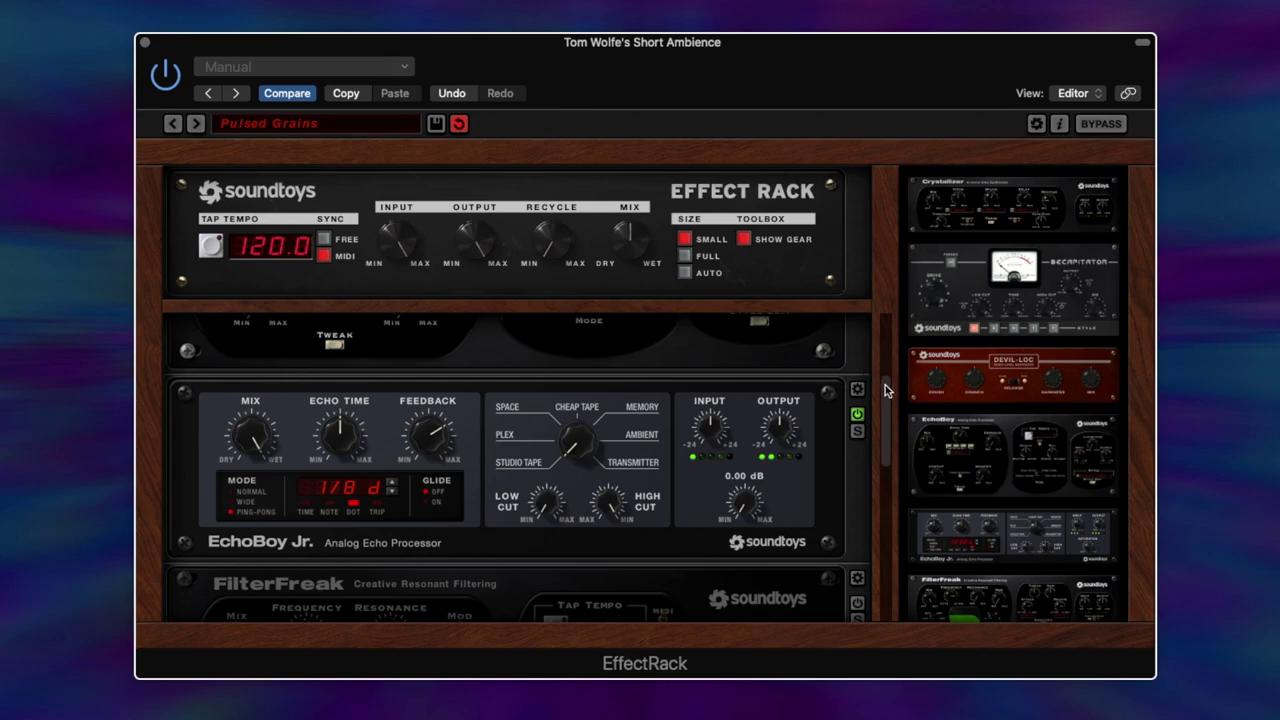
left_click_drag(887, 404, 889, 342)
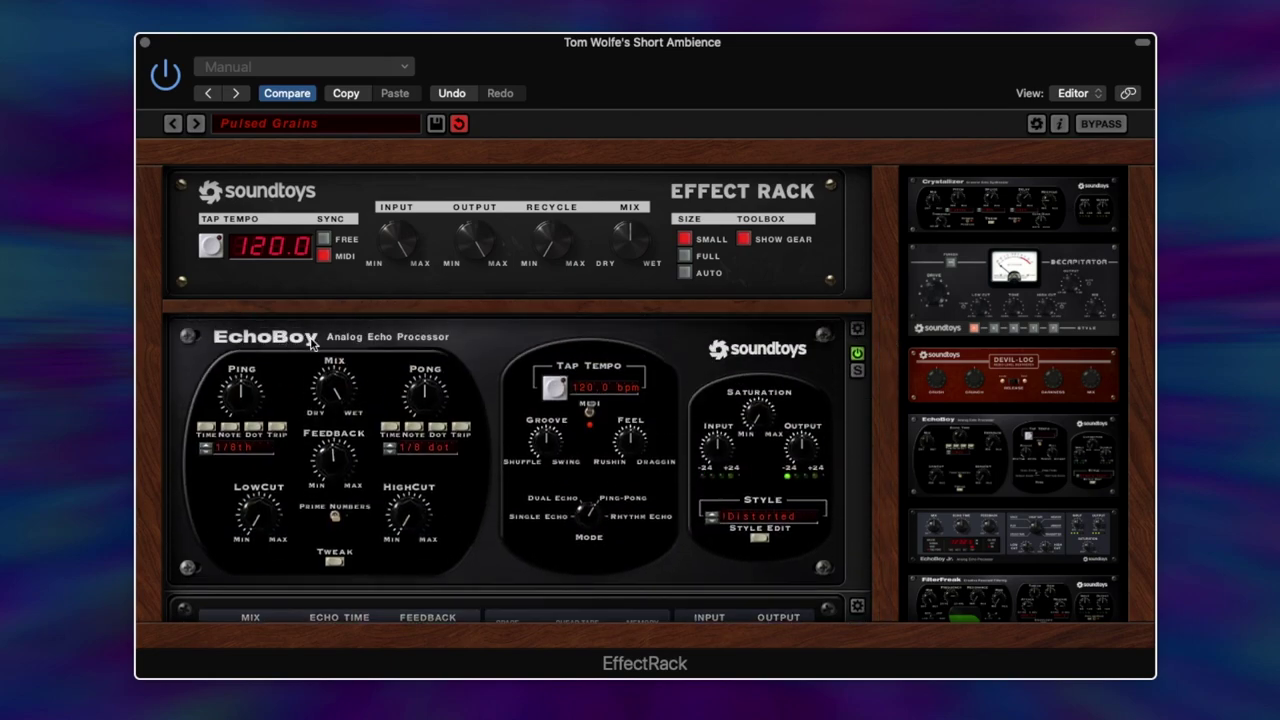
- Turn on the FilterFreak module below EchoBoy Jr. in the rack
left_click_drag(886, 363, 884, 415)
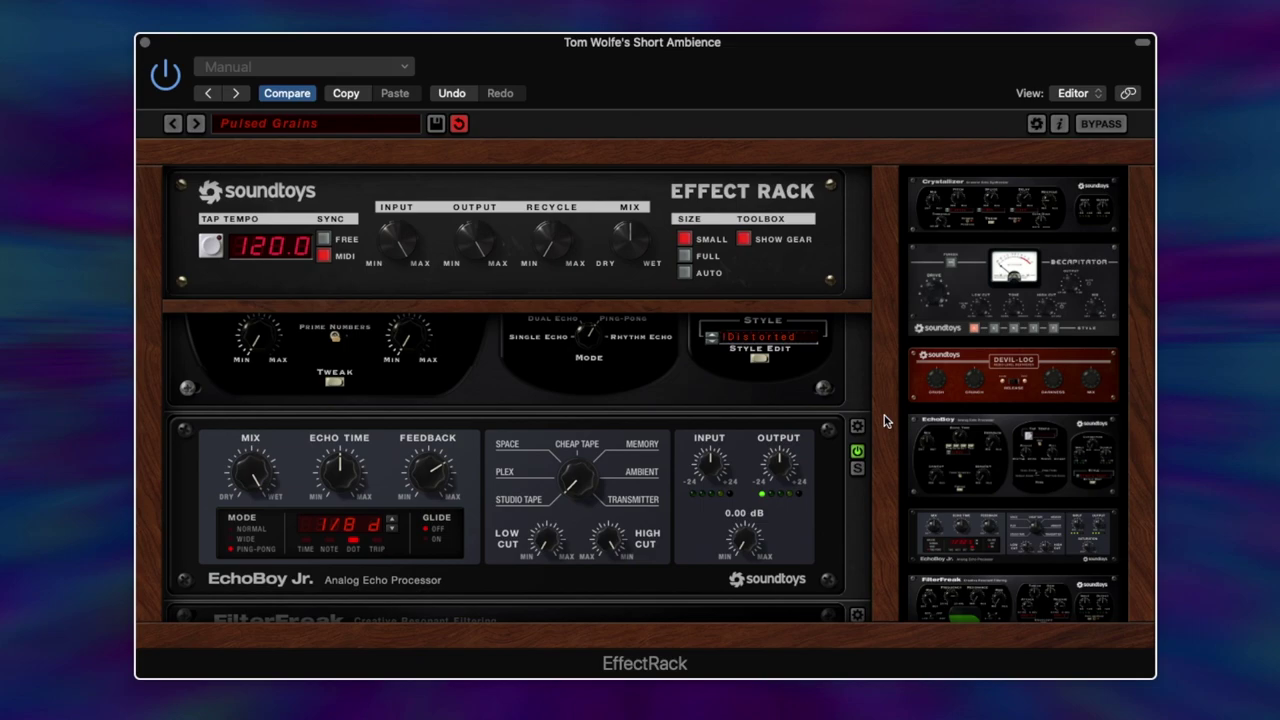
left_click_drag(884, 405, 884, 465)
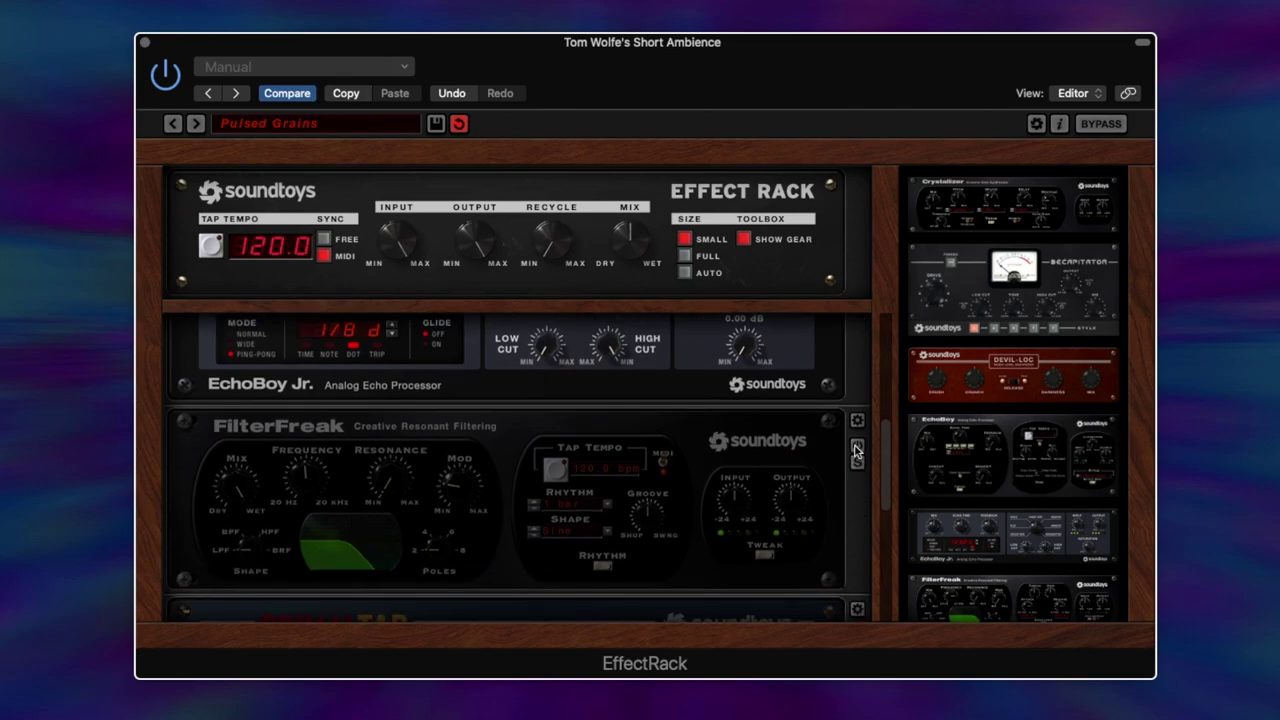
left_click(856, 447)
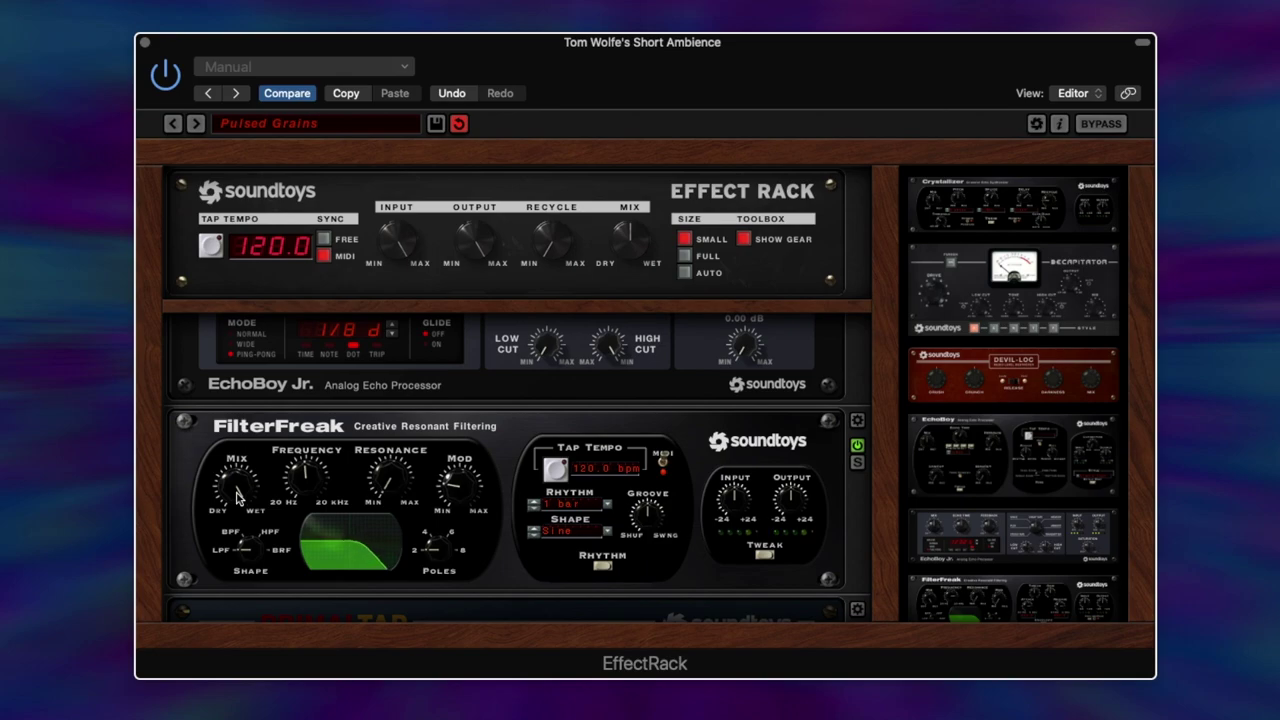
- Review FilterFreak's rhythm, frequency and resonance controls and its tweak section with the analog styles, leaving the extra sections hidden
left_click(605, 567)
left_click(697, 578)
mouse_move(303, 486)
mouse_move(393, 487)
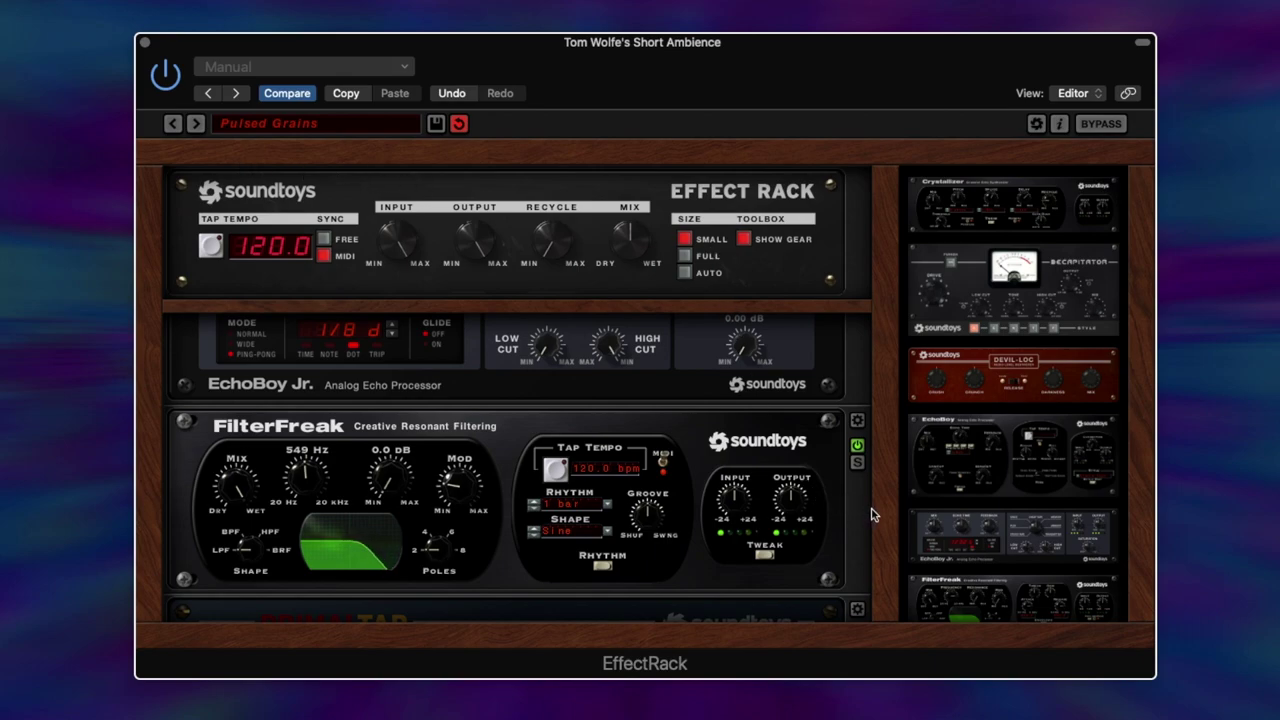
scroll(883, 480, "down", 1)
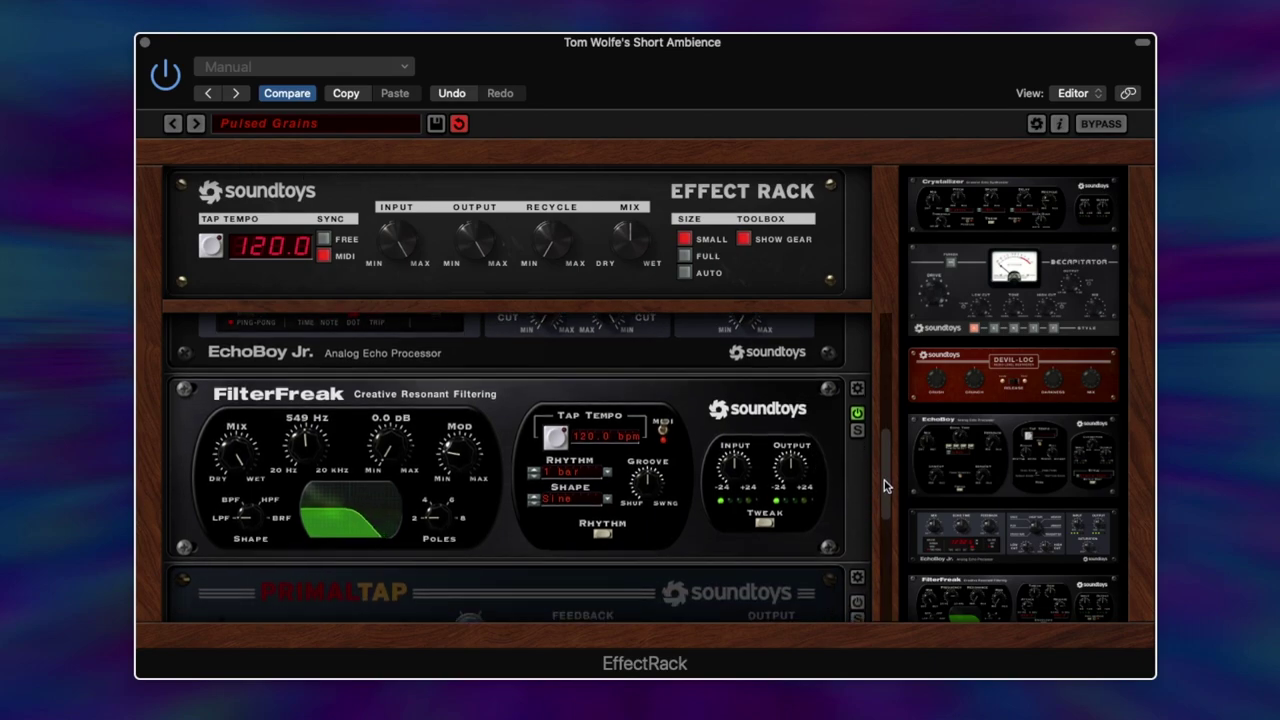
left_click(765, 524)
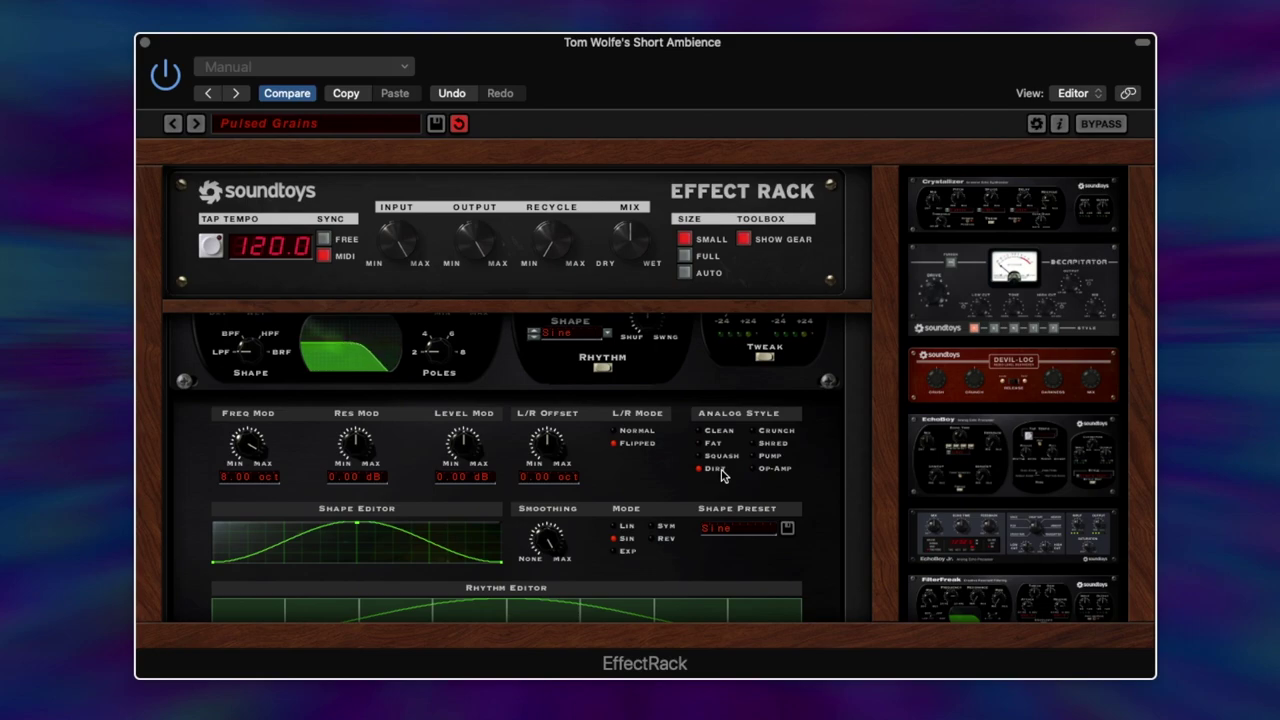
left_click(765, 358)
- Turn on the PrimalTap module and audition its output Mix from dry to fully wet, leaving it about midway
left_click_drag(883, 443, 886, 503)
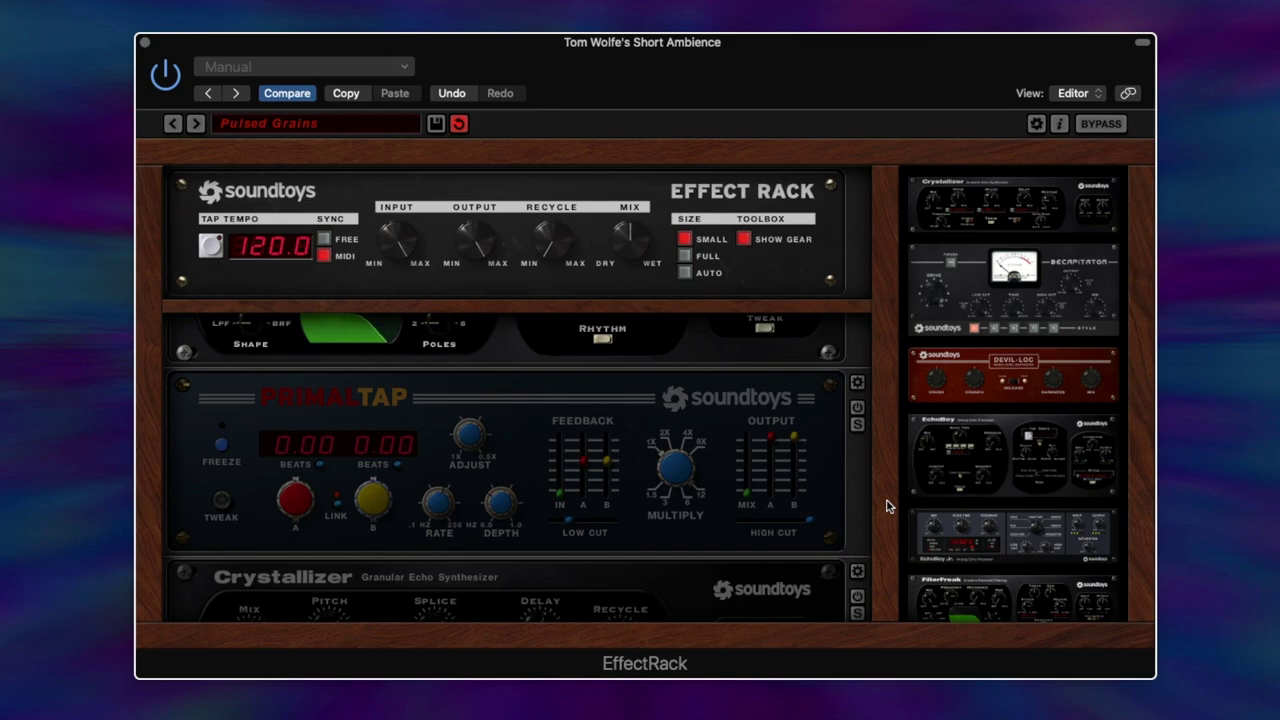
left_click(857, 407)
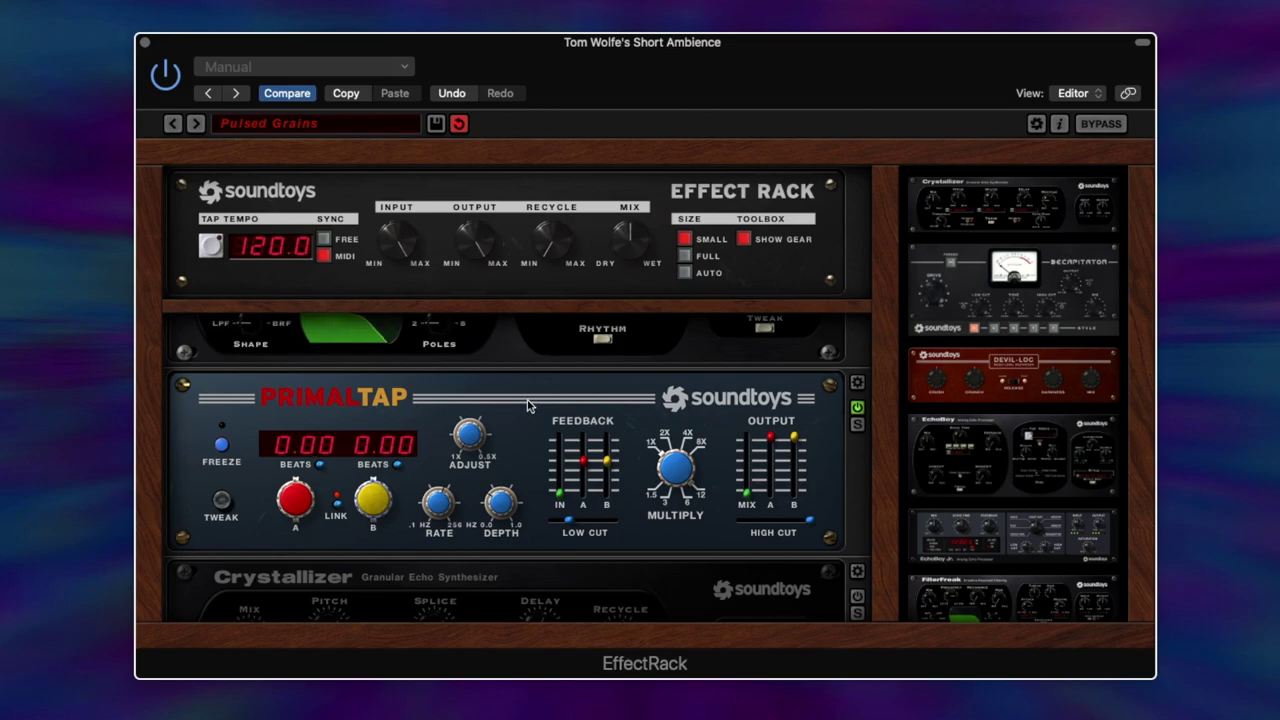
scroll(529, 405, "down", 1)
left_click_drag(745, 452, 747, 495)
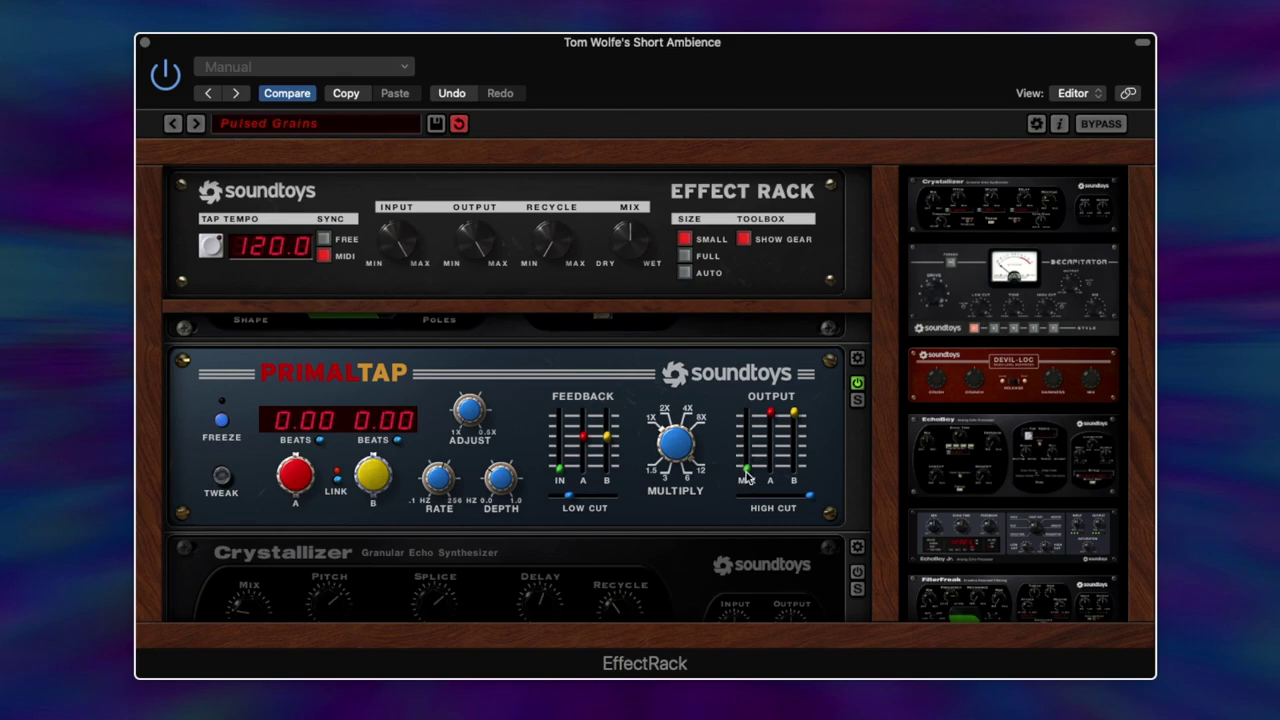
left_click_drag(749, 478, 748, 390)
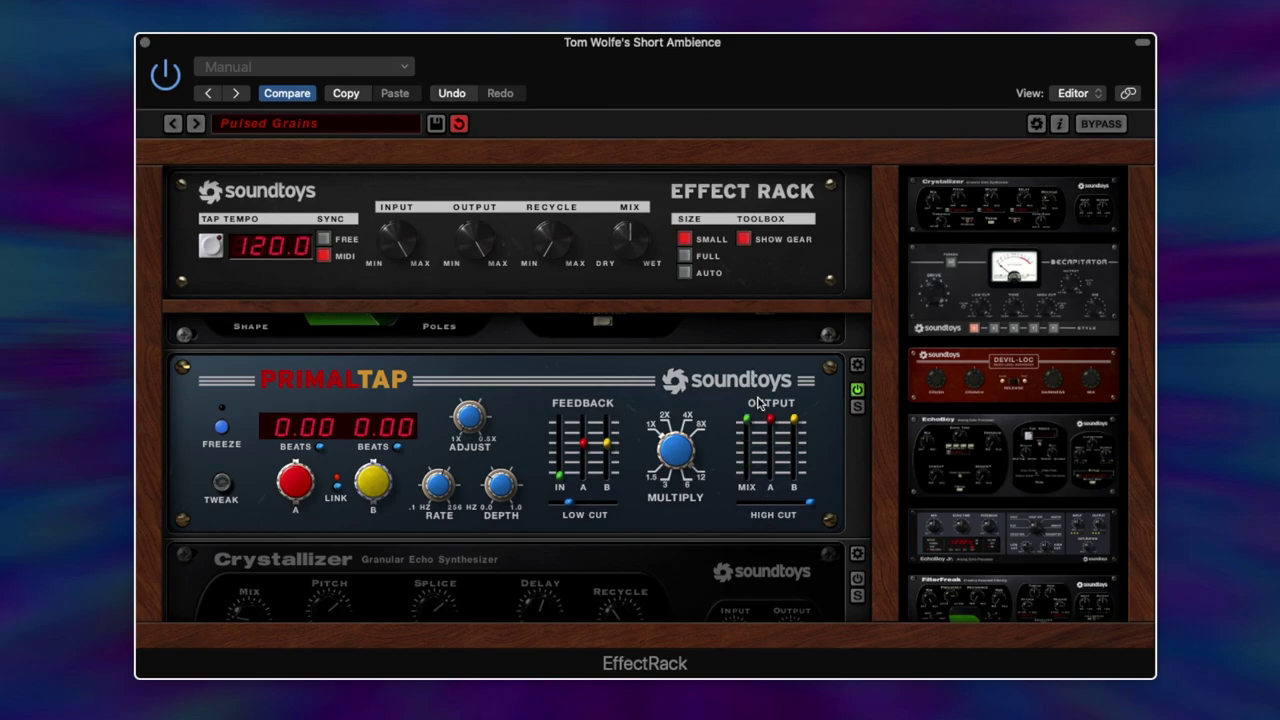
left_click_drag(746, 476, 762, 360)
left_click_drag(762, 364, 763, 401)
- Review PrimalTap's feedback control and its tweak section with the algorithm, rolloff and VCO shape options, then hide that section
mouse_move(586, 465)
left_click(222, 485)
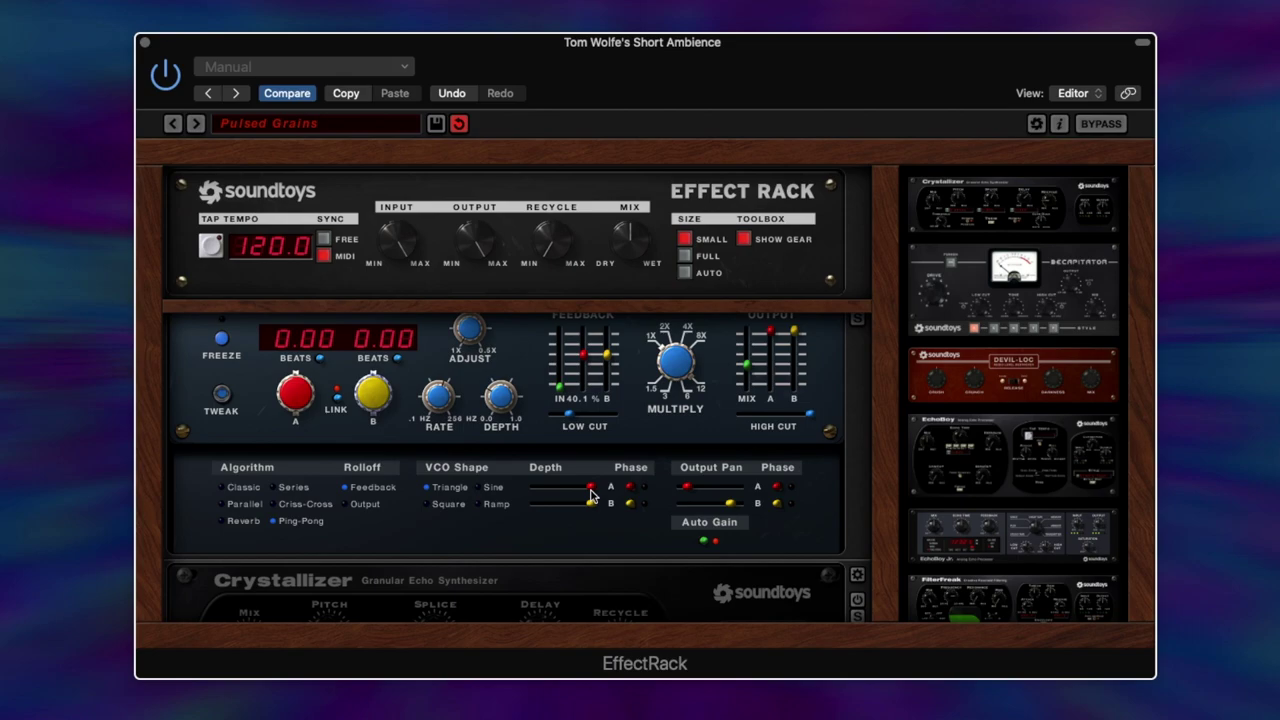
left_click(222, 396)
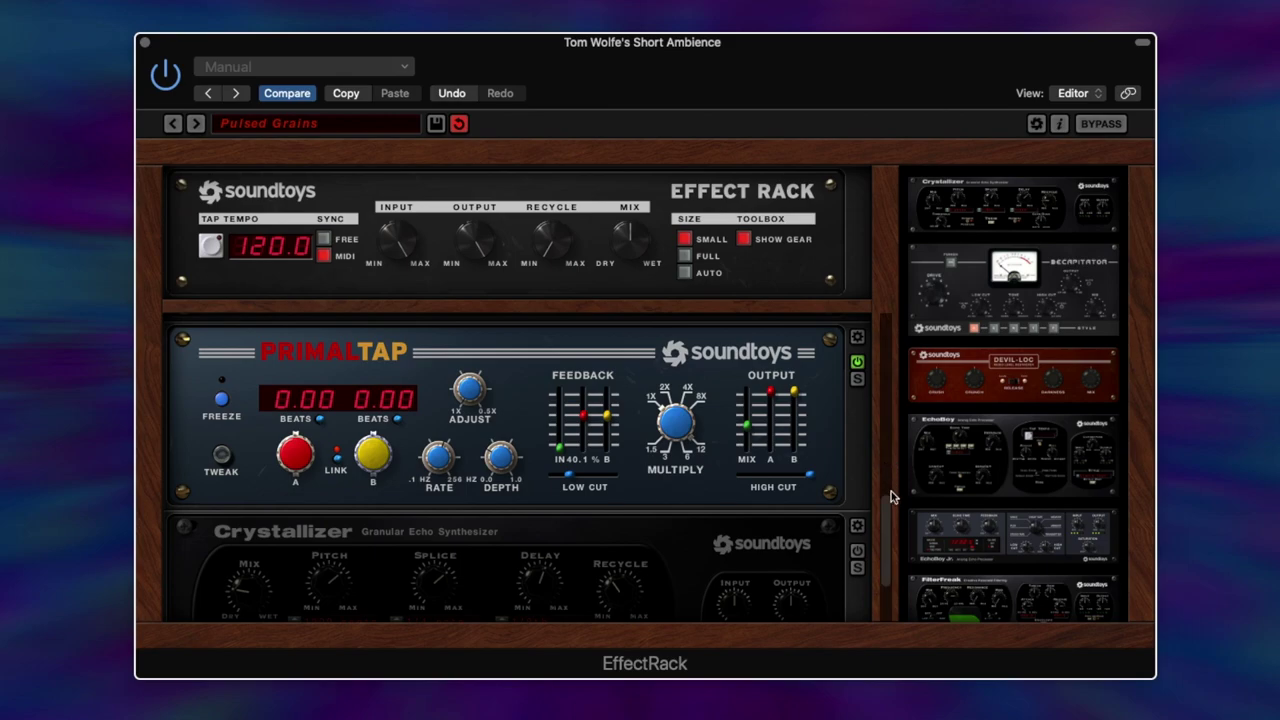
- Turn on the Crystallizer module below PrimalTap
scroll(886, 517, "down", 1)
scroll(886, 517, "down", 5)
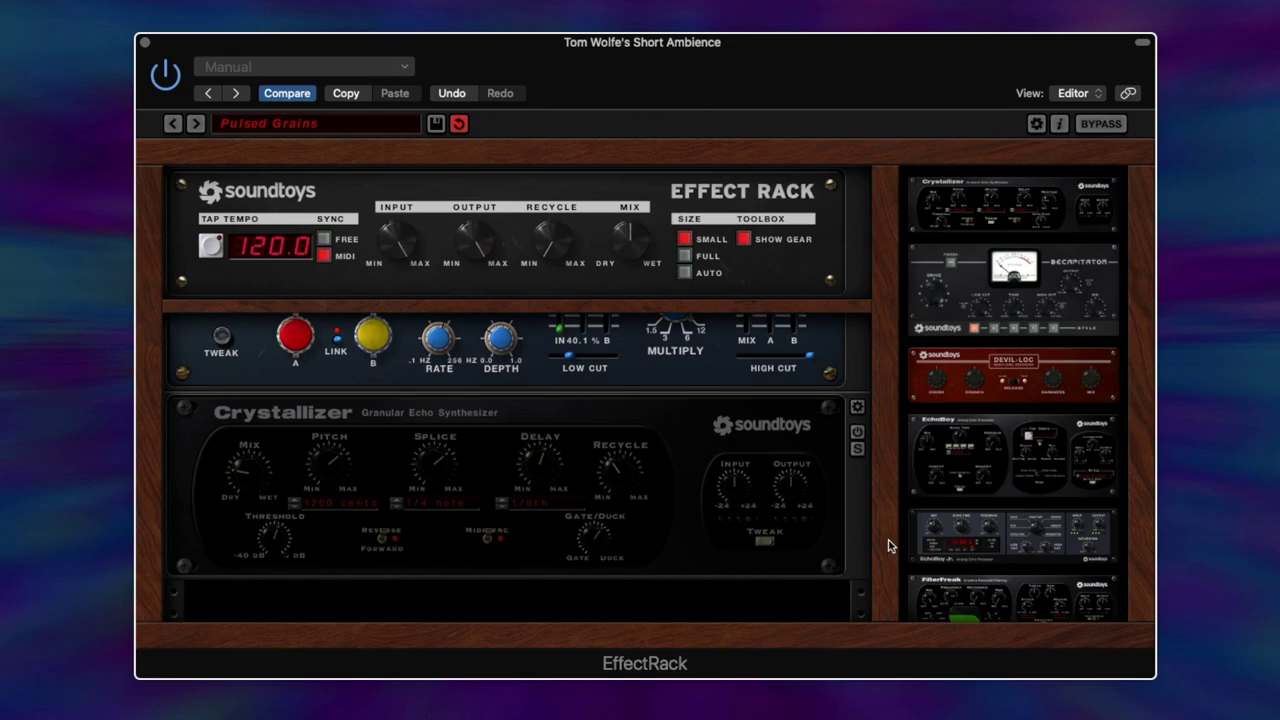
left_click(857, 432)
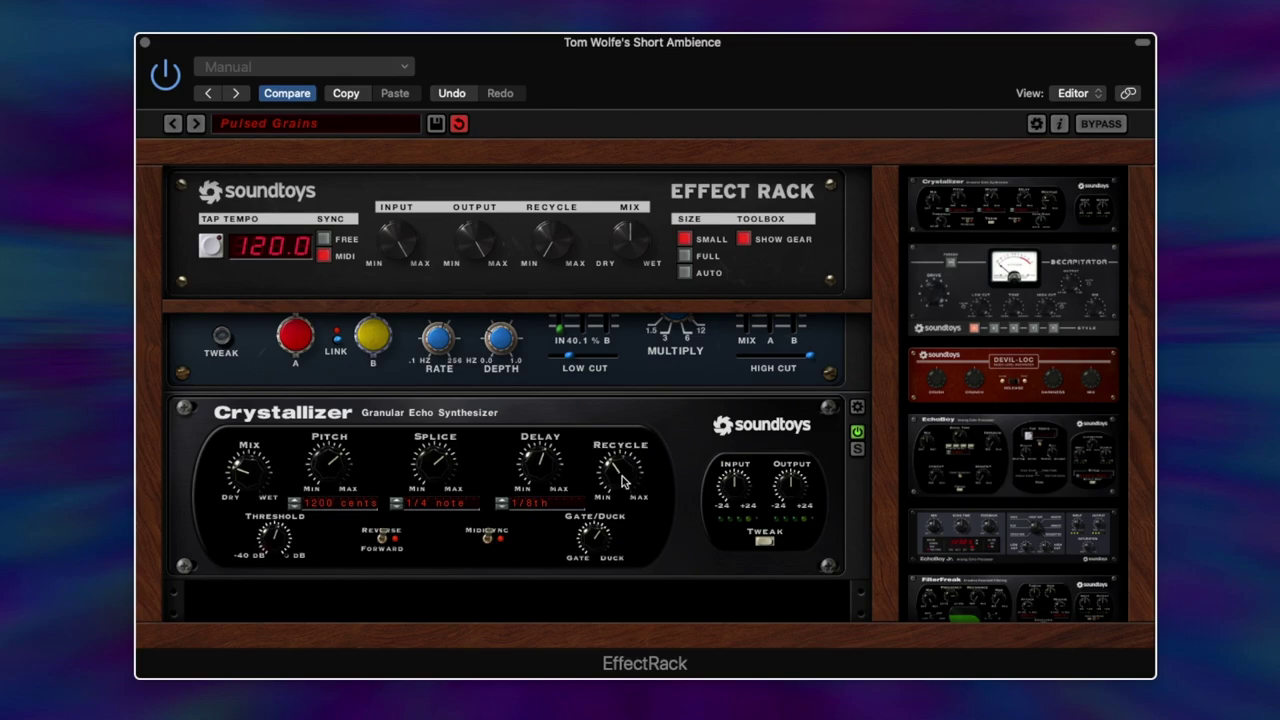
- Review Crystallizer's recycle and threshold controls, and show its tweak section with the offset, filter and ducking options
mouse_move(620, 460)
left_click(277, 534)
scroll(279, 540, "down", 3)
scroll(279, 540, "down", 2)
left_click(765, 541)
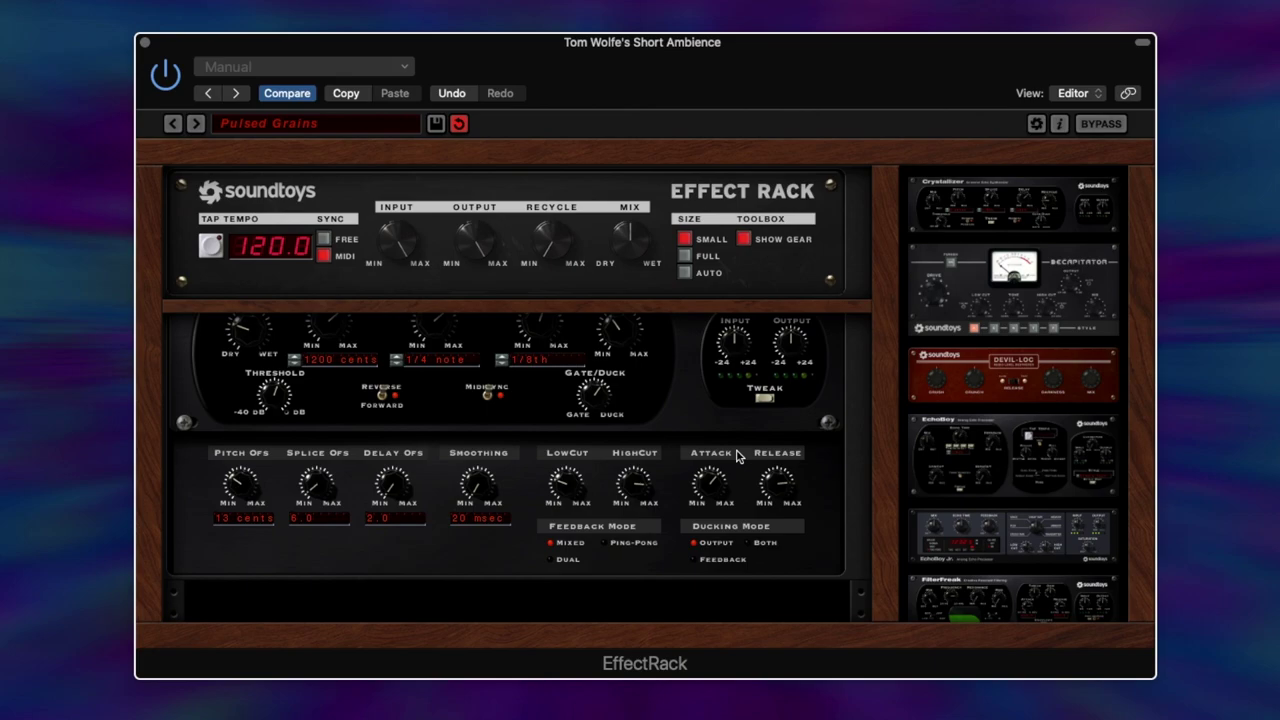
- Audition Crystallizer's Recycle control down to its minimum and set it to 0.375
scroll(658, 436, "up", 2)
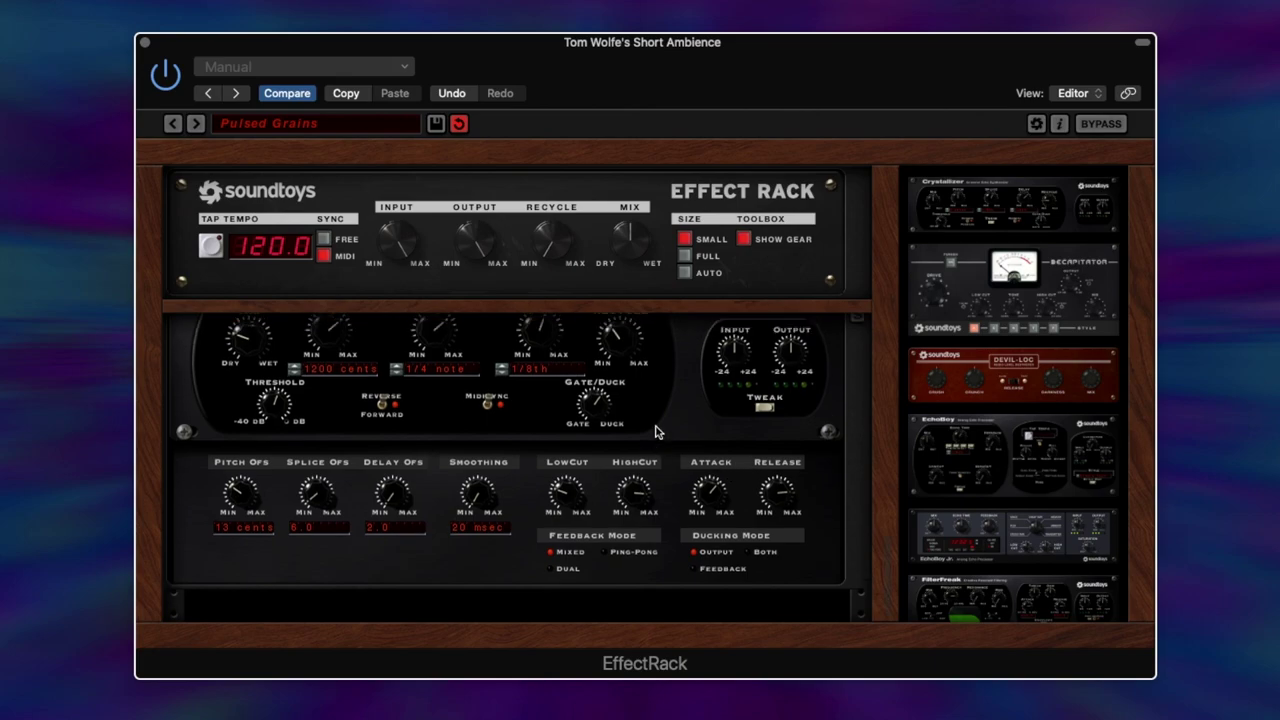
left_click_drag(622, 370, 624, 478)
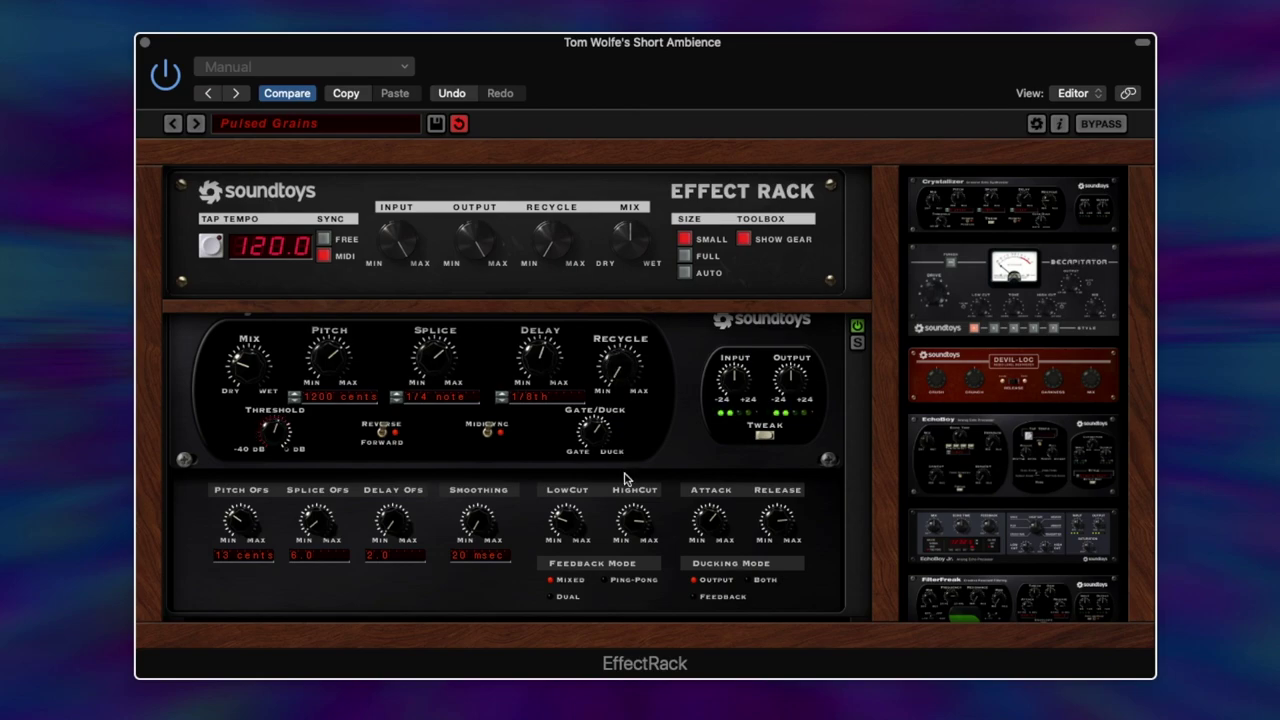
left_click_drag(624, 478, 617, 412)
scroll(617, 412, "up", 1)
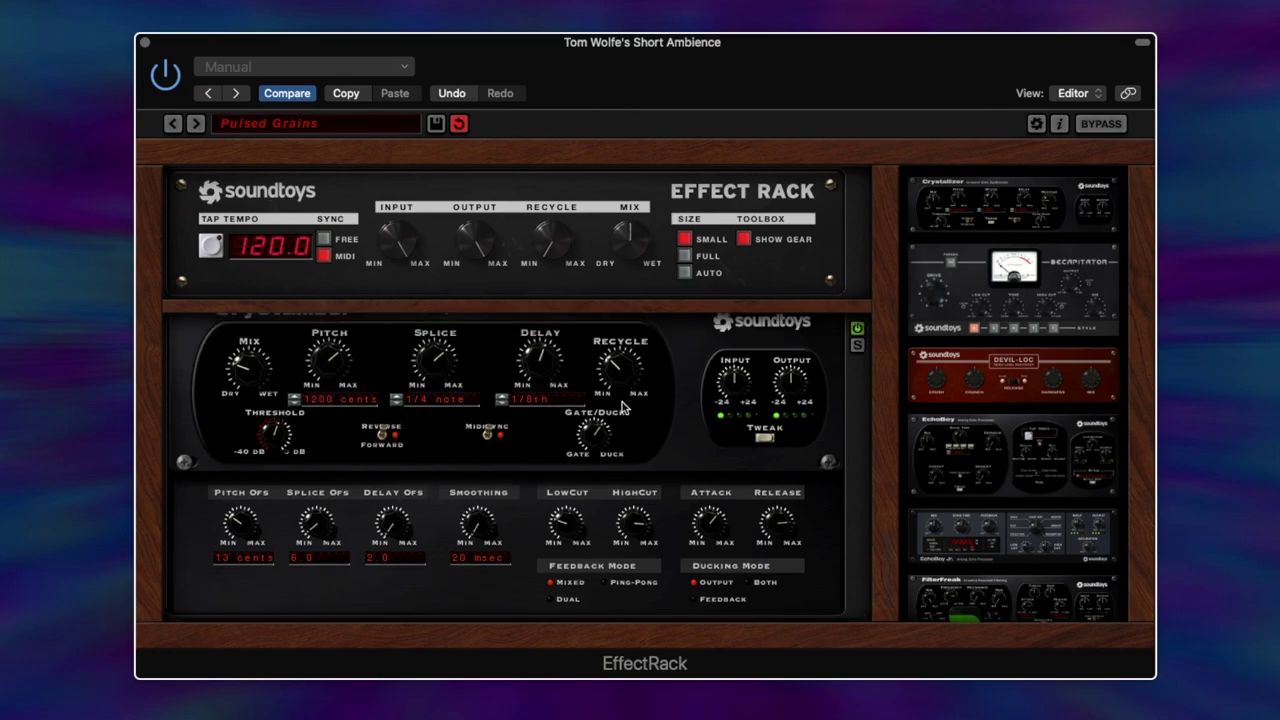
mouse_move(618, 372)
left_click_drag(620, 372, 618, 367)
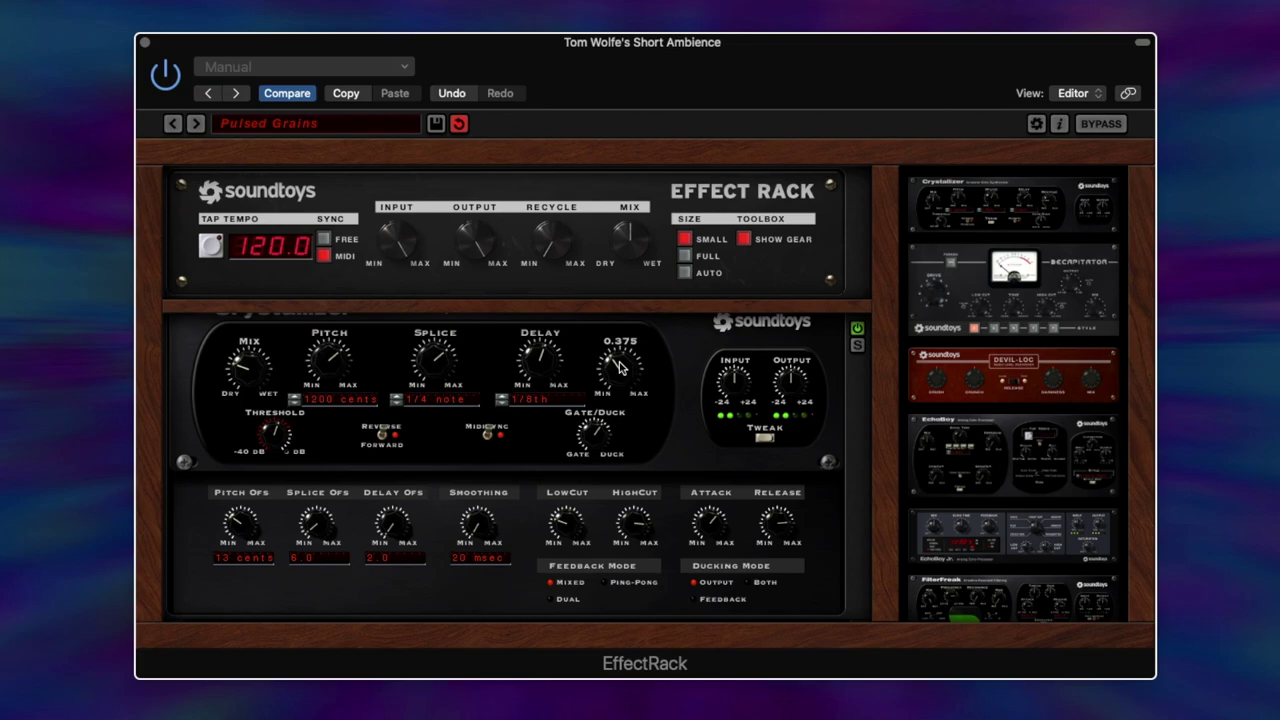
- Hide Crystallizer's tweak section and look back over the active modules up to EchoBoy
scroll(764, 441, "up", 3)
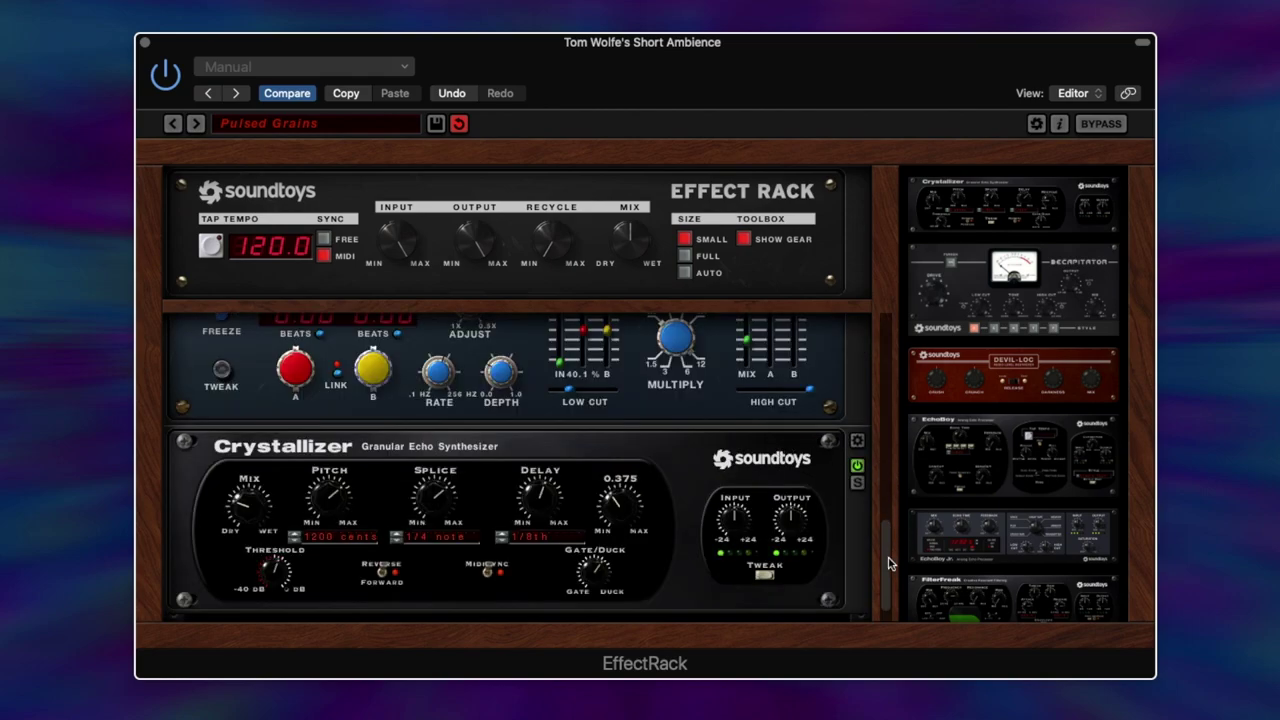
scroll(888, 566, "down", 1)
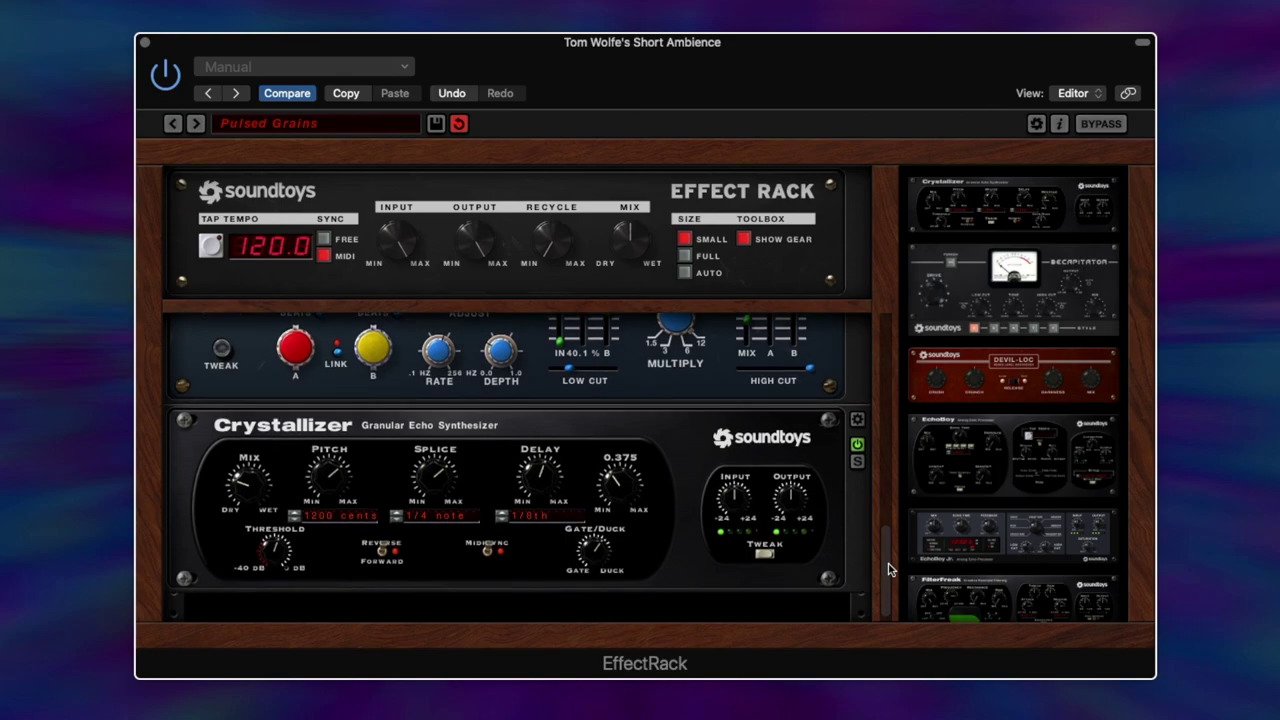
scroll(888, 540, "up", 10)
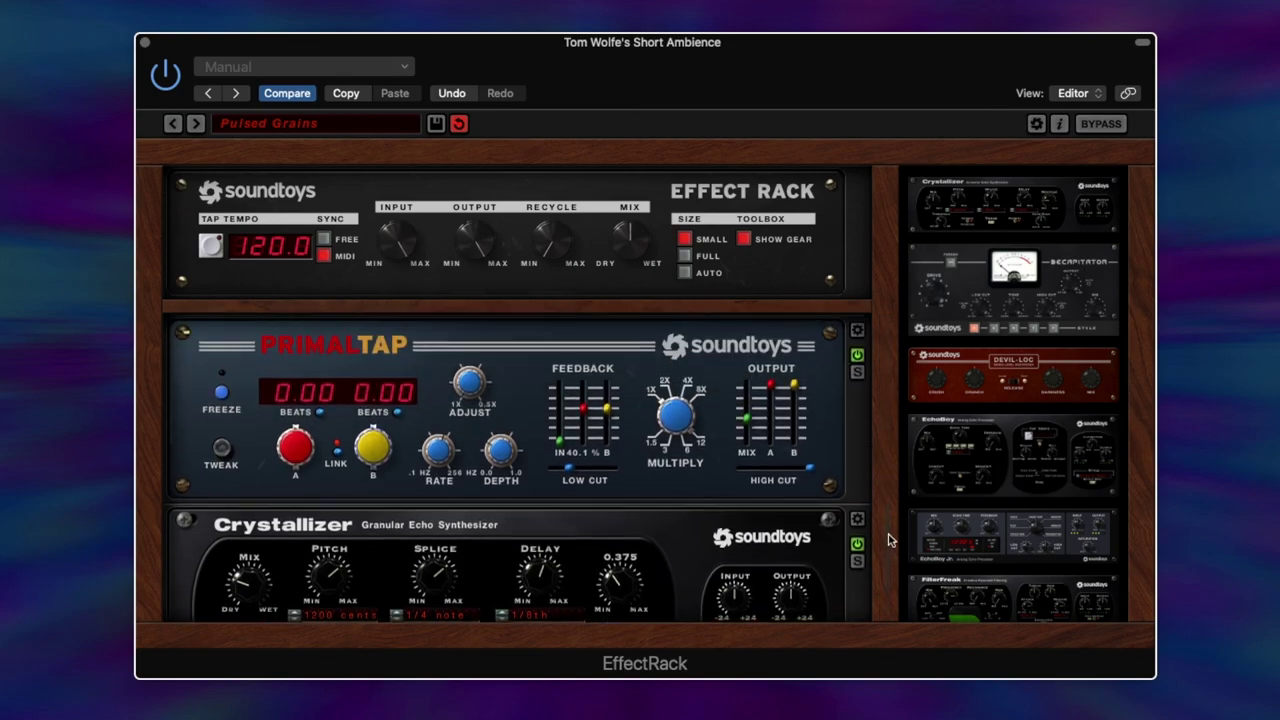
scroll(886, 484, "up", 10)
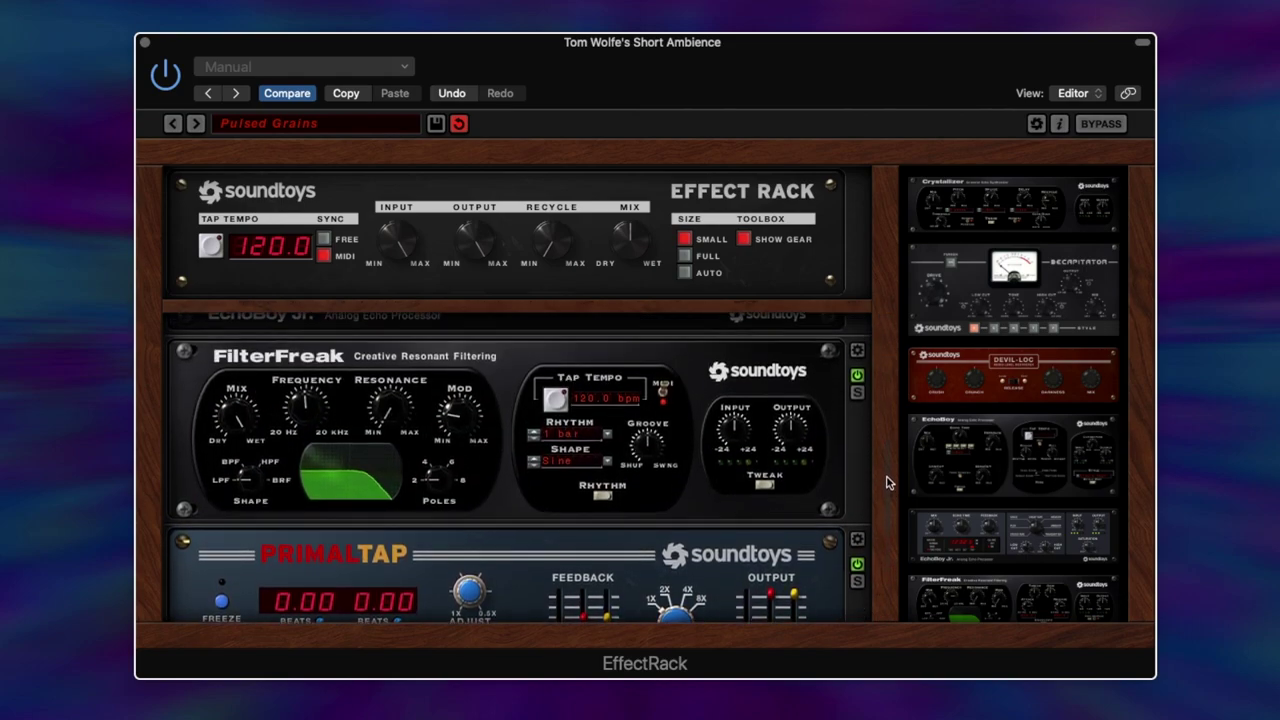
scroll(893, 400, "up", 8)
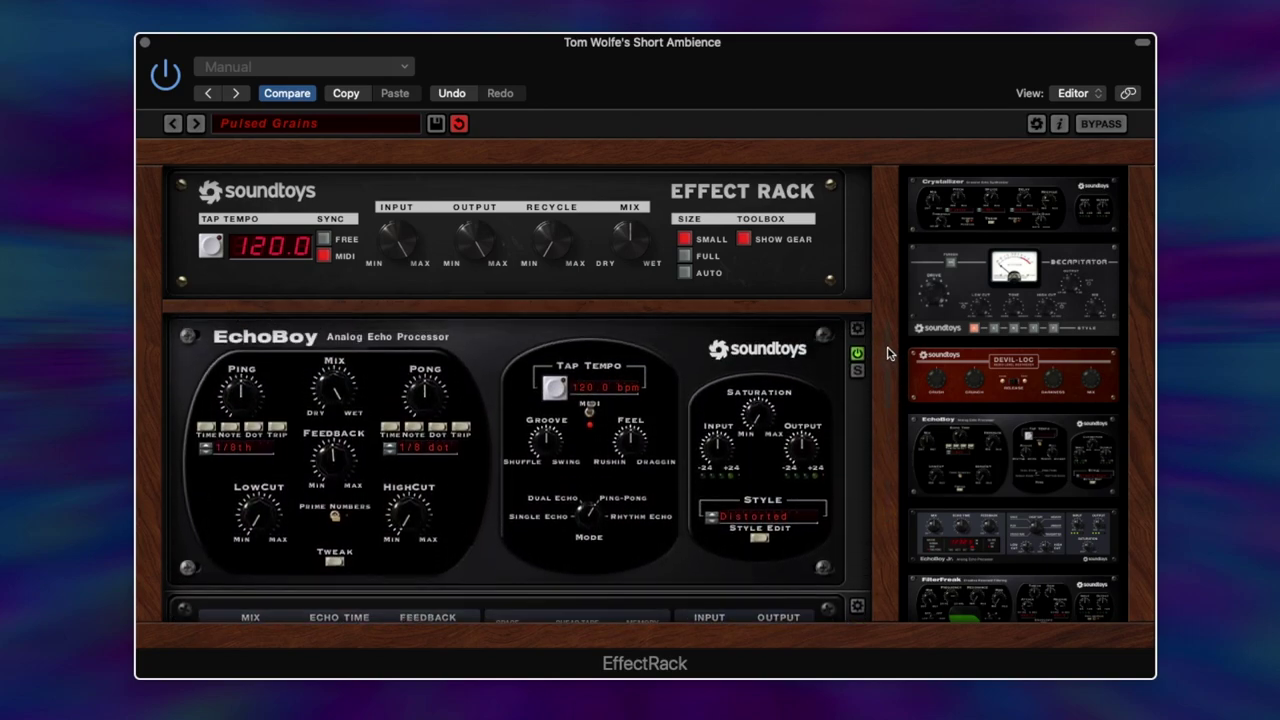